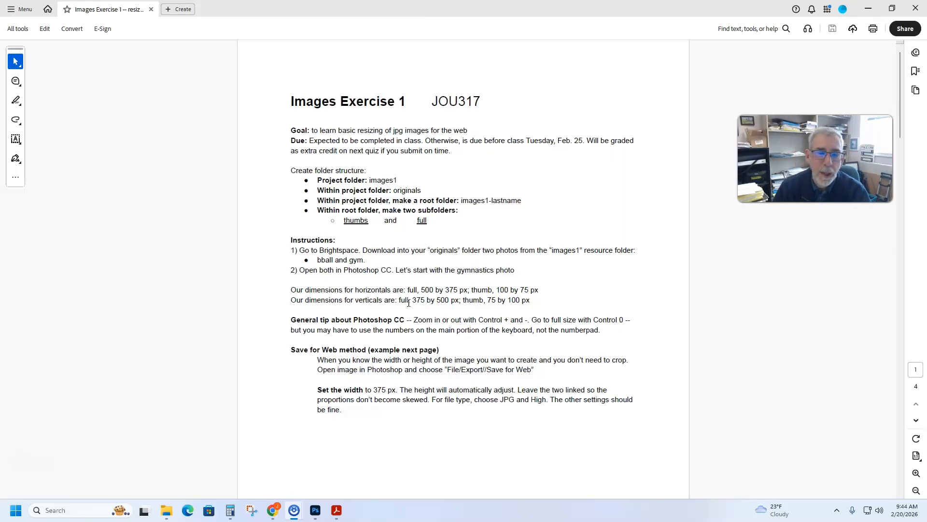
- Review the Save for Web instructions in the exercise PDF, then switch to Photoshop and hide the contextual task bar under the gymnast photo
scroll(426, 193, "down", 10)
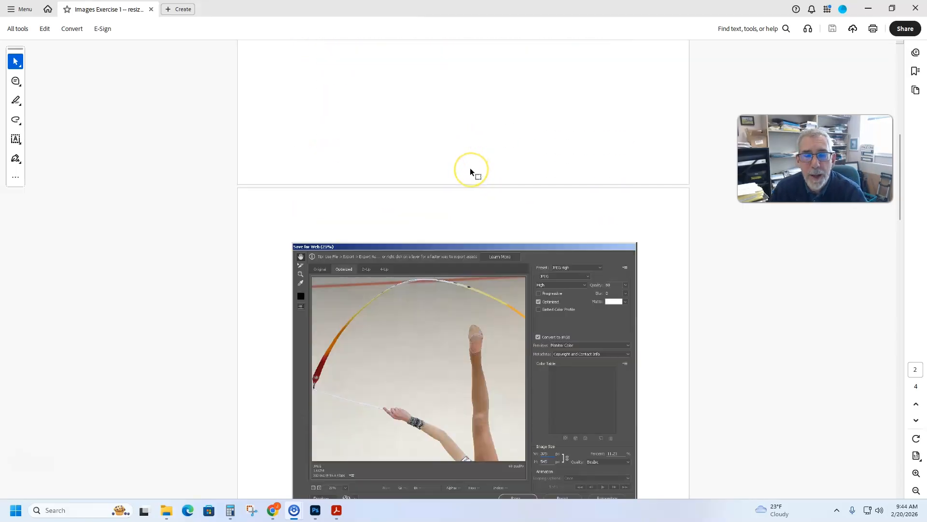
scroll(471, 170, "down", 2)
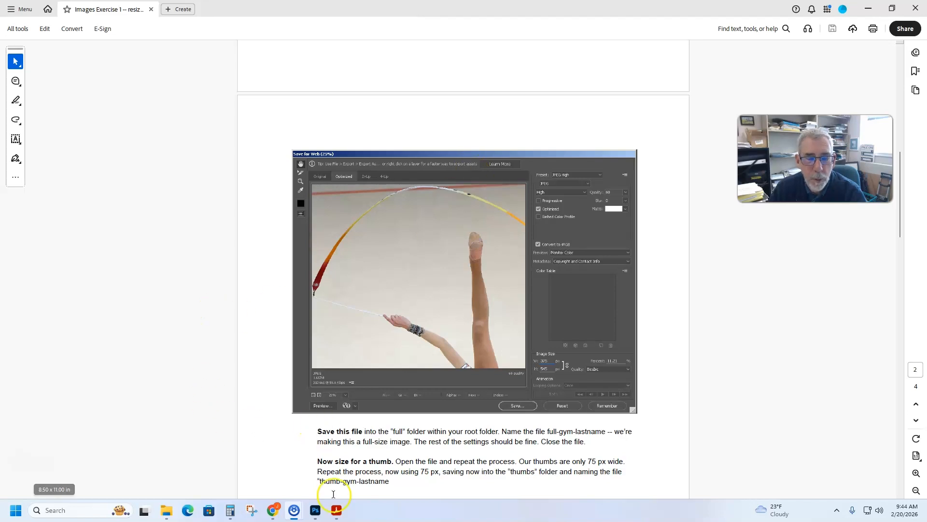
left_click(315, 510)
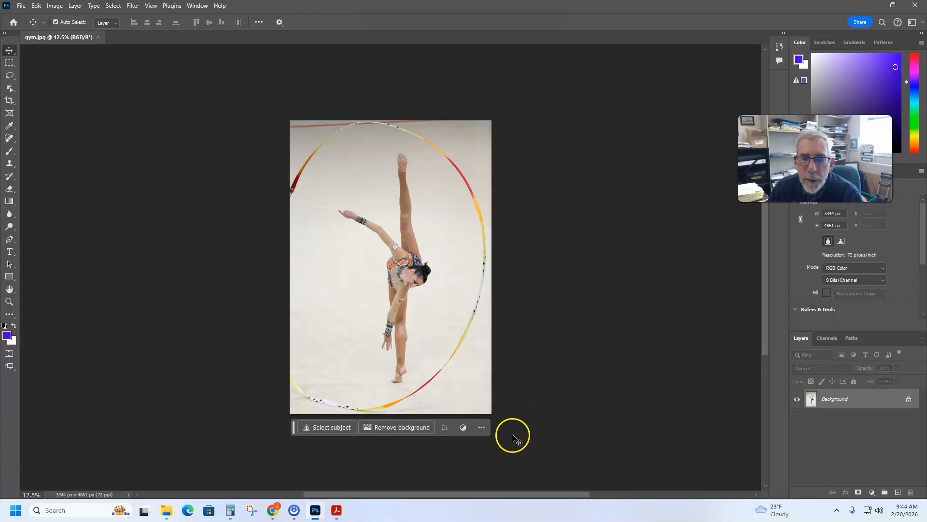
left_click(482, 428)
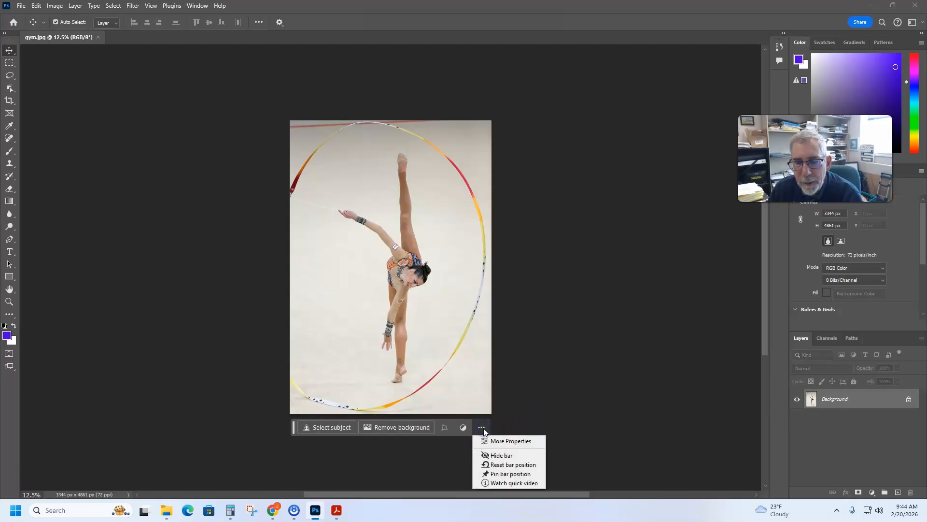
left_click(503, 455)
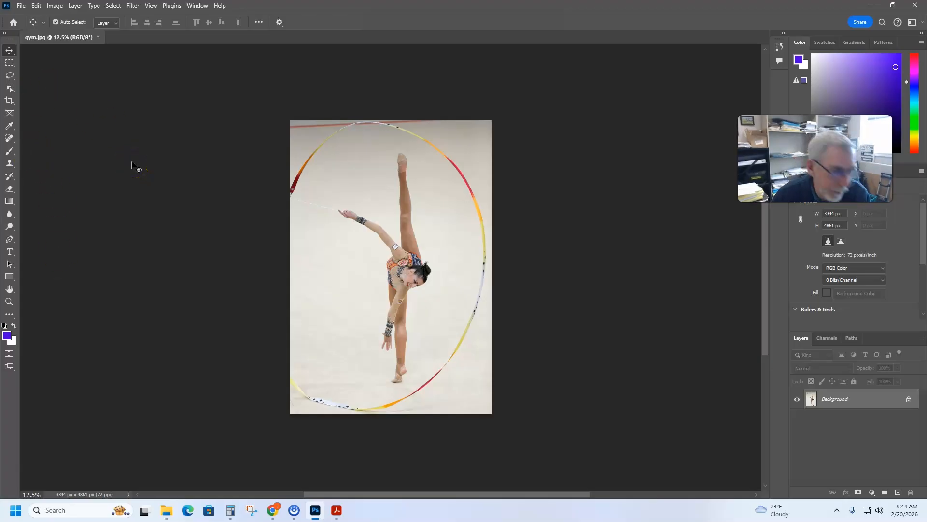
- Open the Save for Web (Legacy) export for gym.jpg and fit the whole photo in the preview
left_click(22, 7)
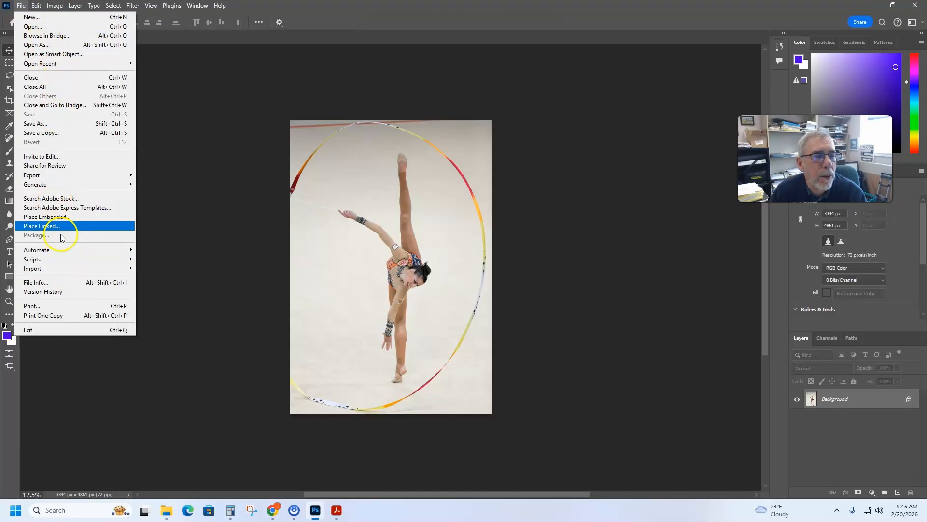
left_click(43, 466)
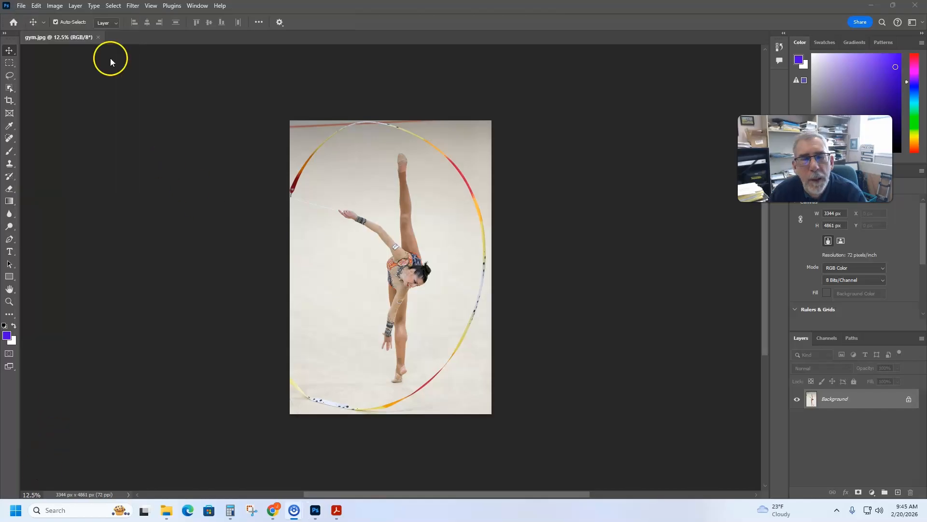
left_click(21, 7)
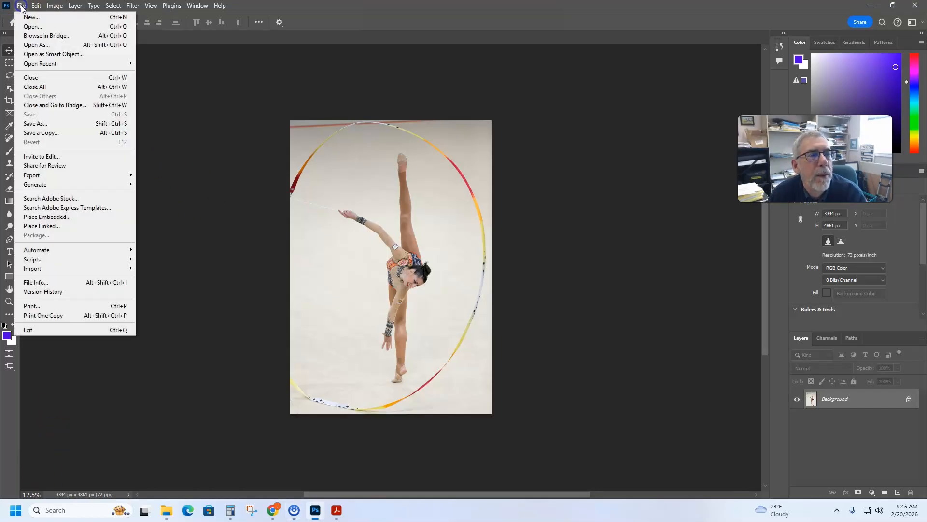
left_click(46, 178)
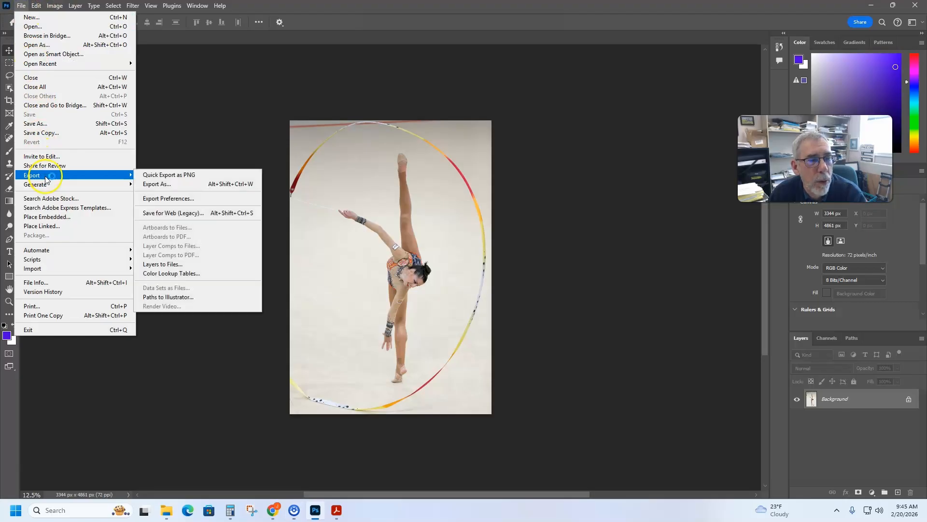
left_click(172, 213)
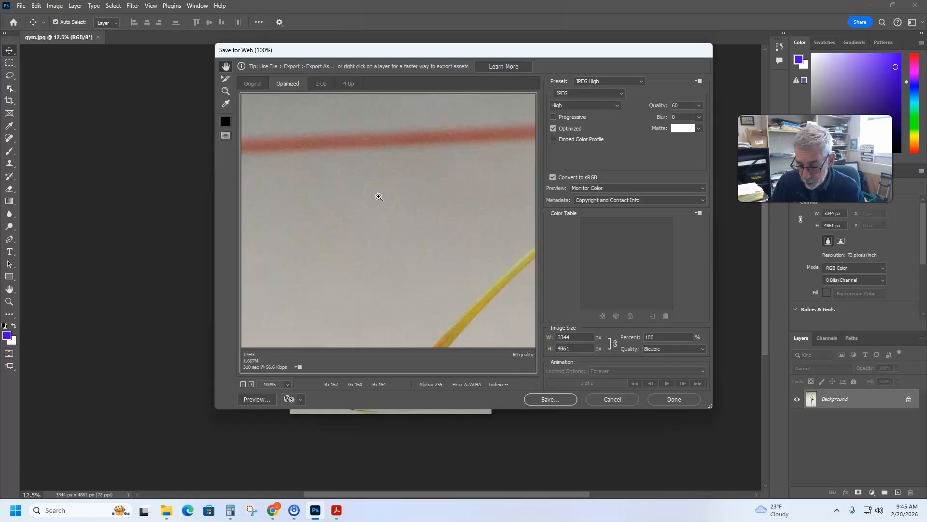
key("ctrl+0")
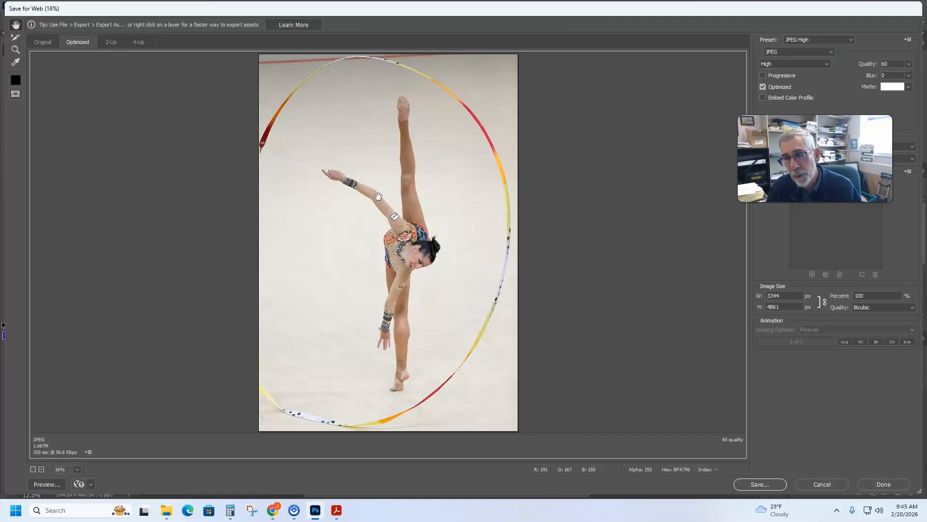
left_click(539, 253)
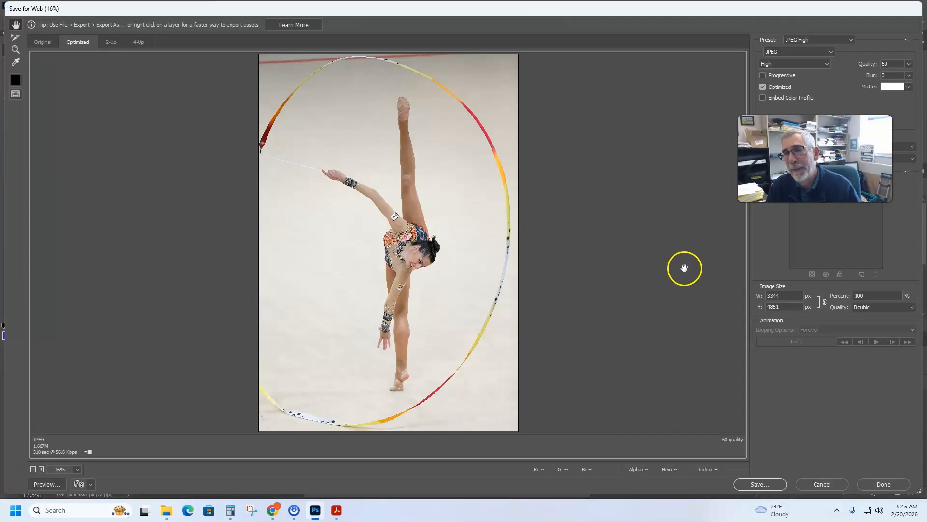
left_click_drag(815, 159, 661, 119)
left_click(827, 112)
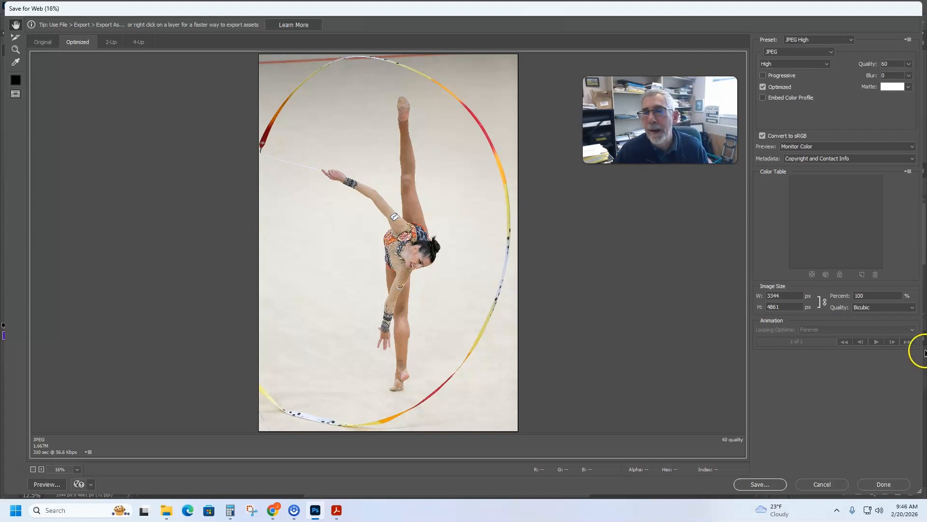
- Set the full-size export's width to 375 px with the proportions linked
double_click(788, 296)
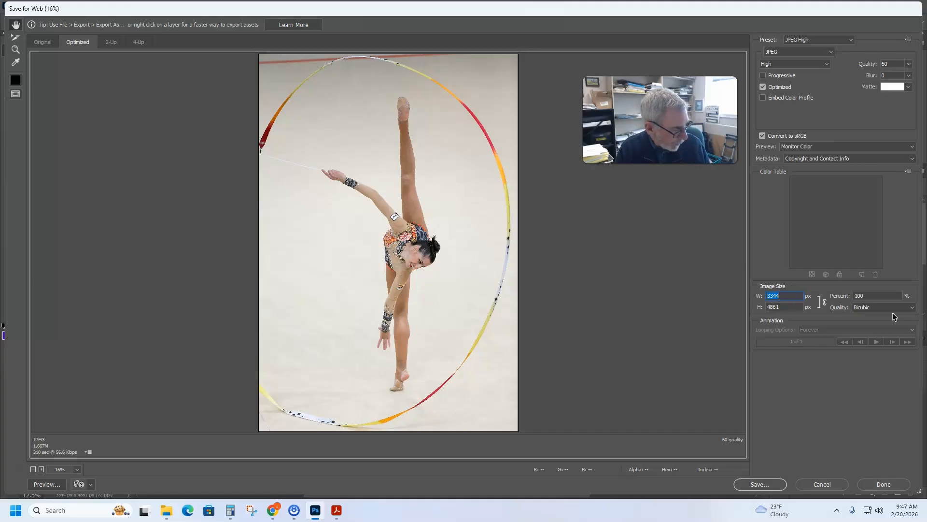
type("375")
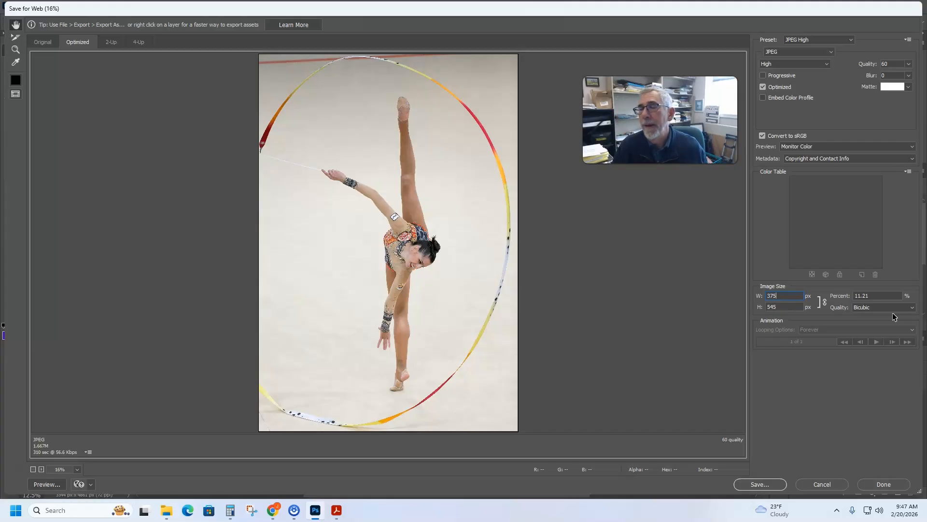
- Save the optimized image into the root folder's "full" subfolder, prefixing the file name gym.jpg with "full-" and the student's name
left_click(767, 483)
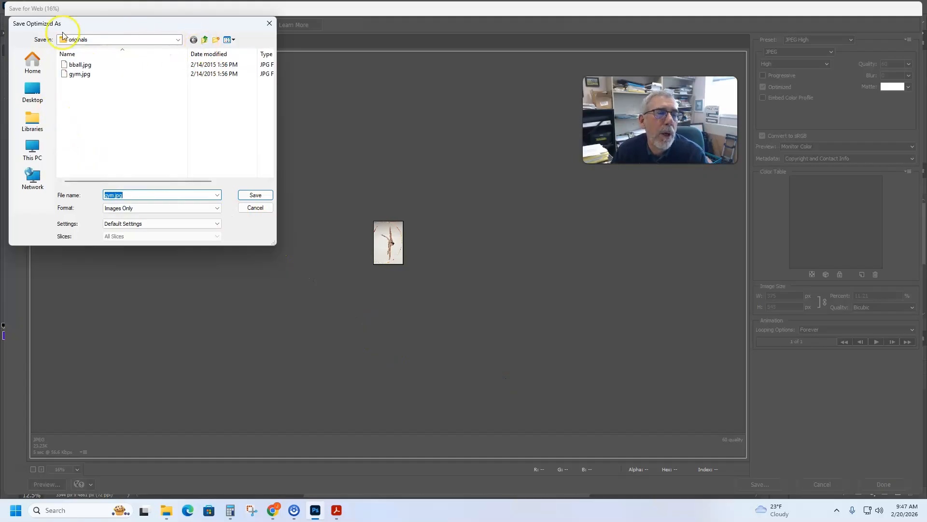
left_click(205, 39)
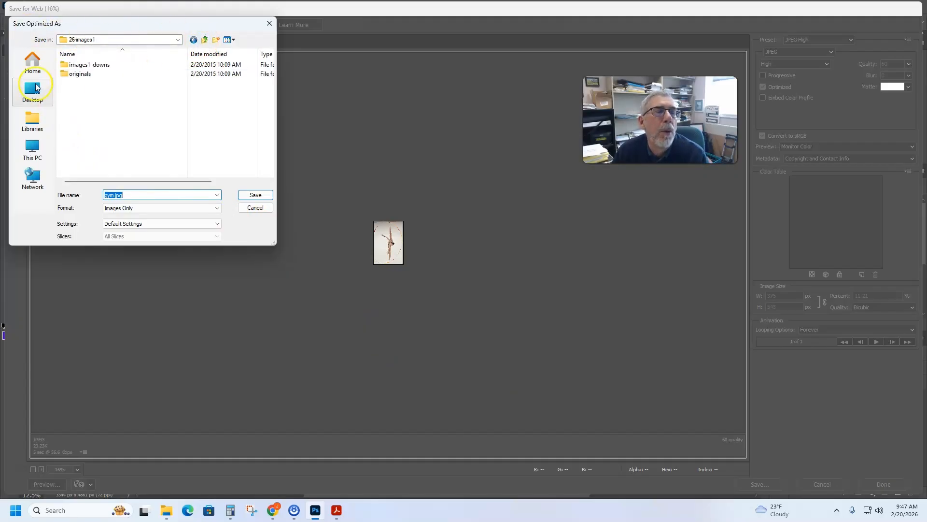
double_click(83, 65)
double_click(77, 65)
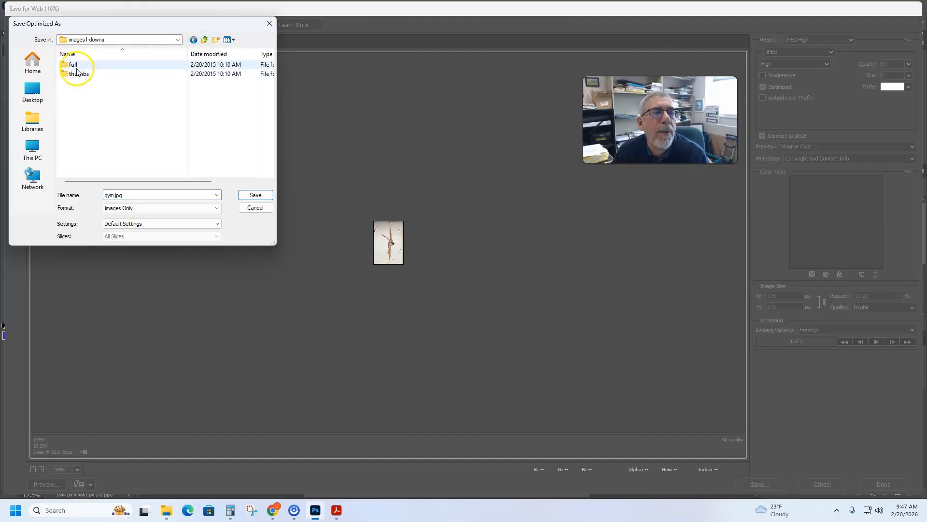
left_click(106, 196)
left_click(106, 196)
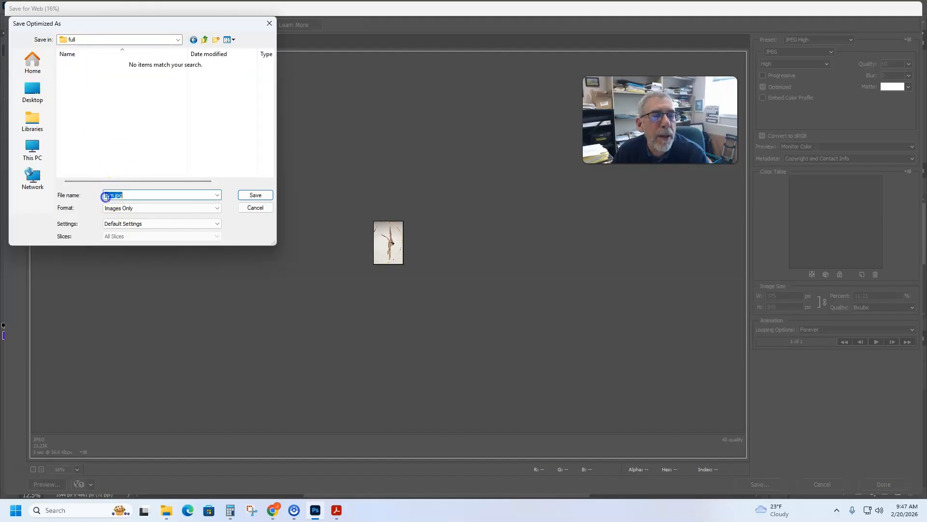
key("Left")
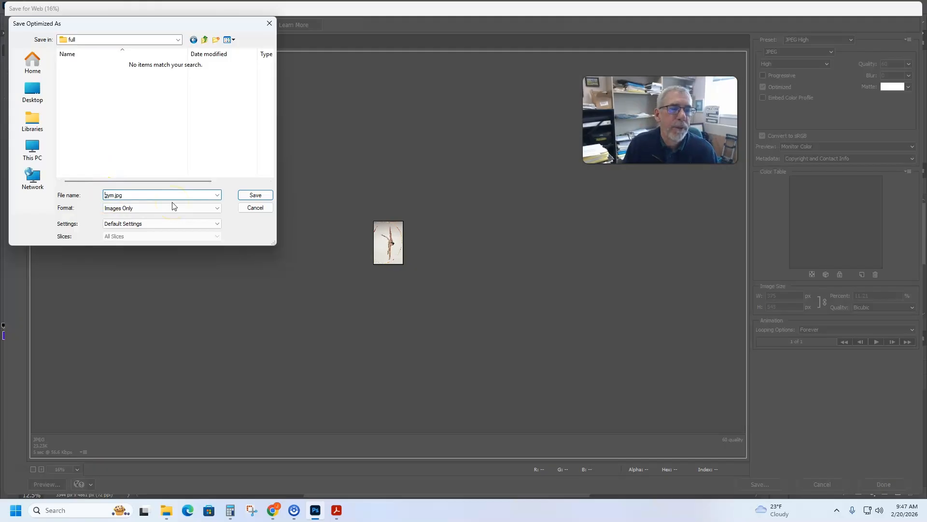
type("full-jack-")
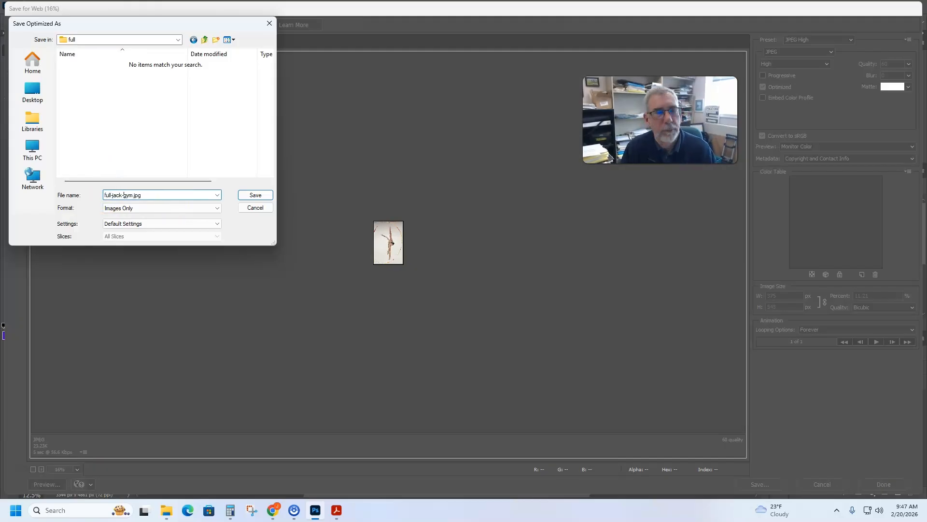
left_click(260, 196)
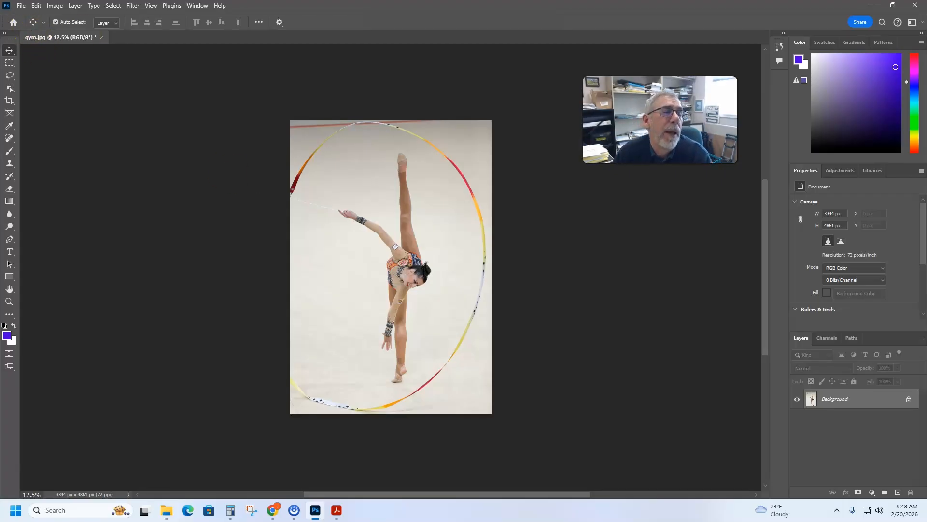
- Start another Save for Web (Legacy) export of the gymnast photo and set its width to 75 px for the thumbnail
left_click(21, 6)
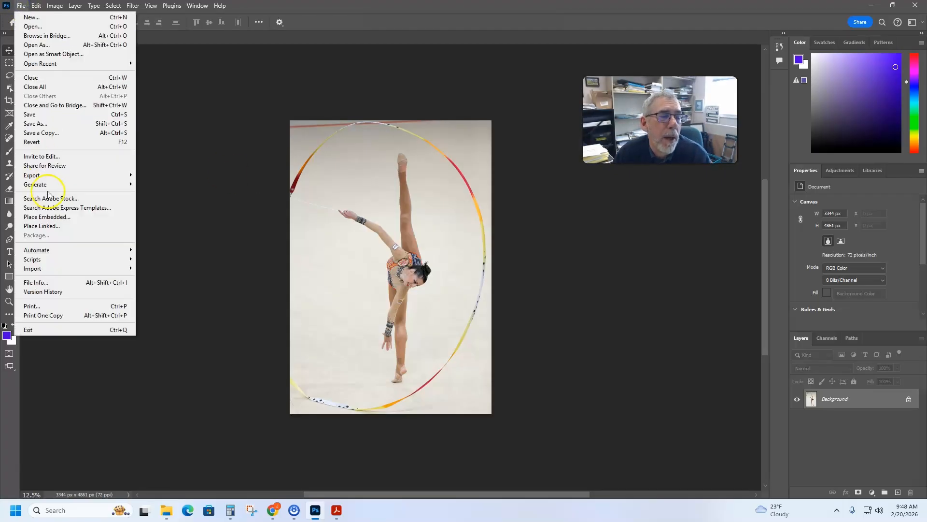
mouse_move(124, 176)
left_click(164, 213)
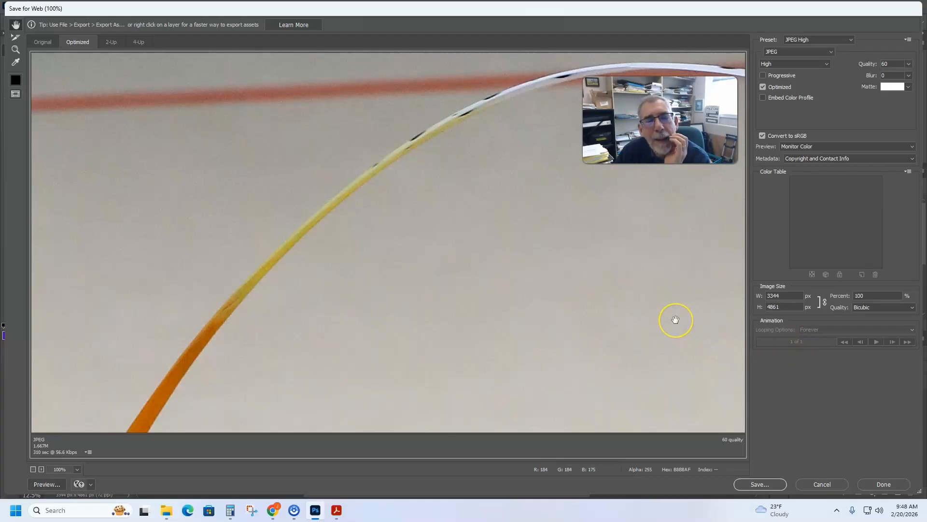
left_click(710, 331)
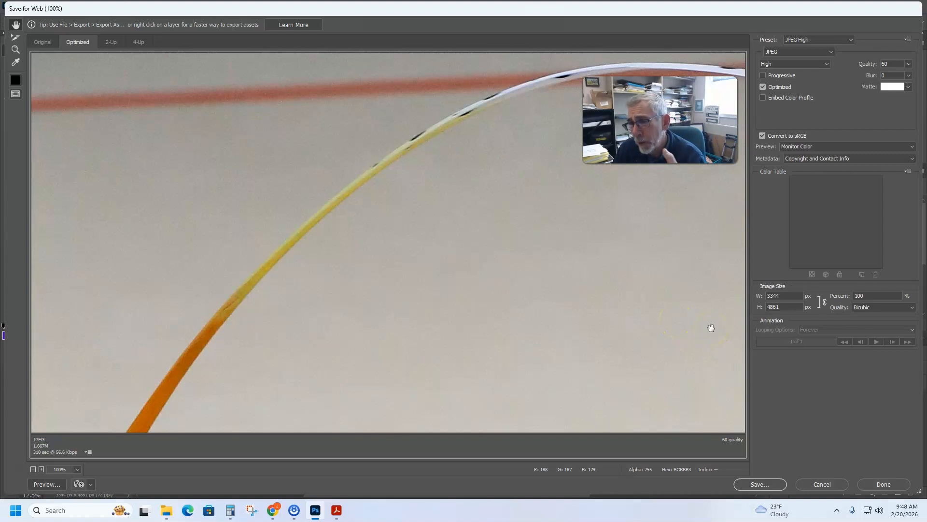
double_click(795, 297)
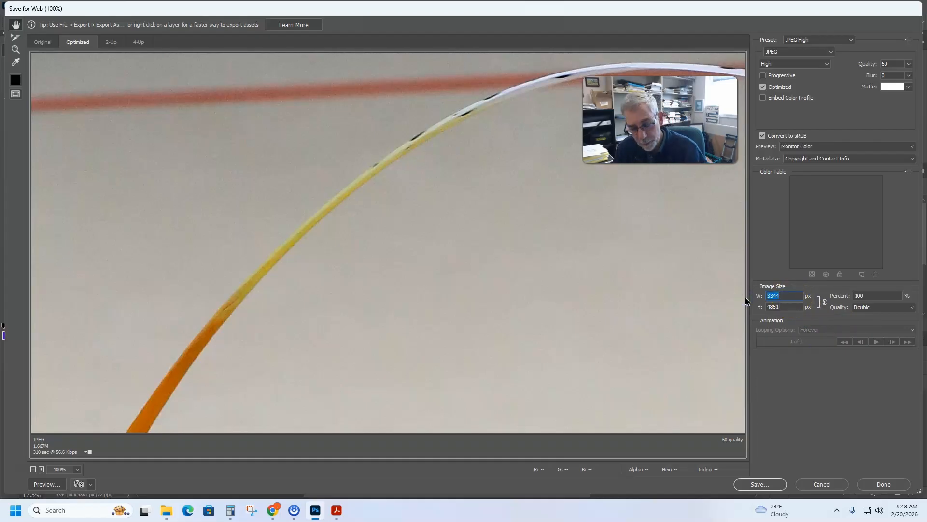
type("75")
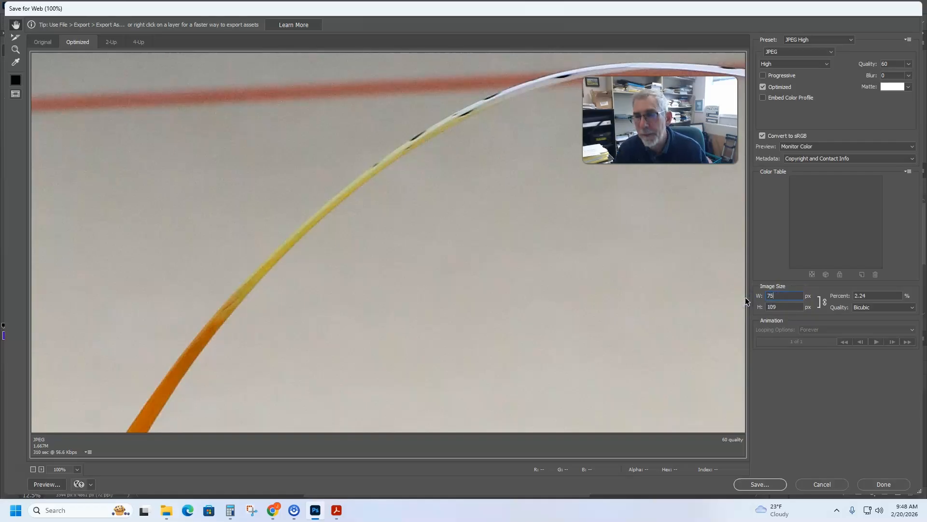
left_click(808, 384)
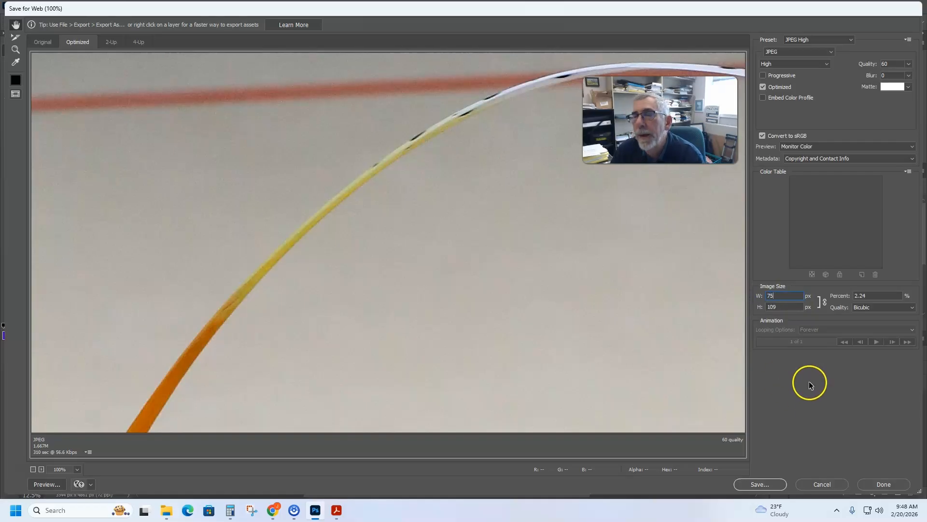
- Save the thumbnail into the root folder's "thumbs" subfolder, prefixing the file name gym.jpg with "thumb-" and the student's name
left_click(767, 484)
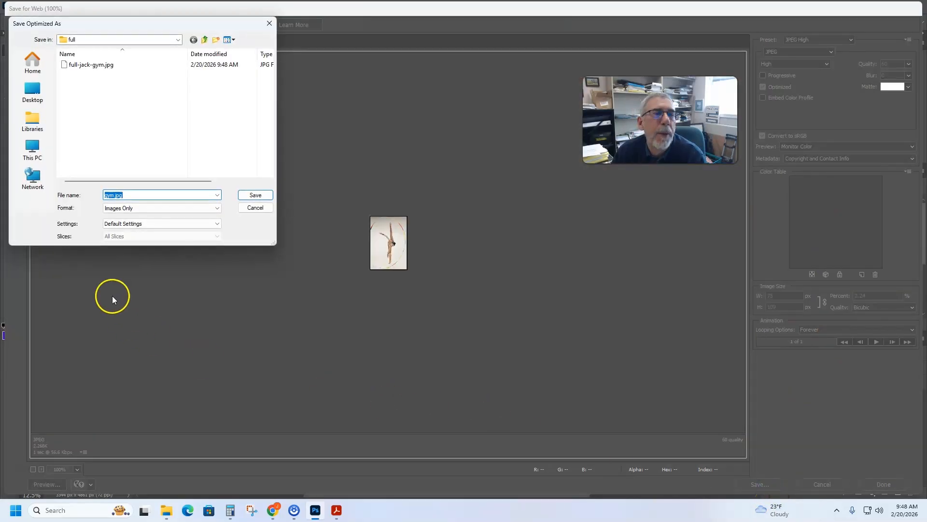
left_click(203, 40)
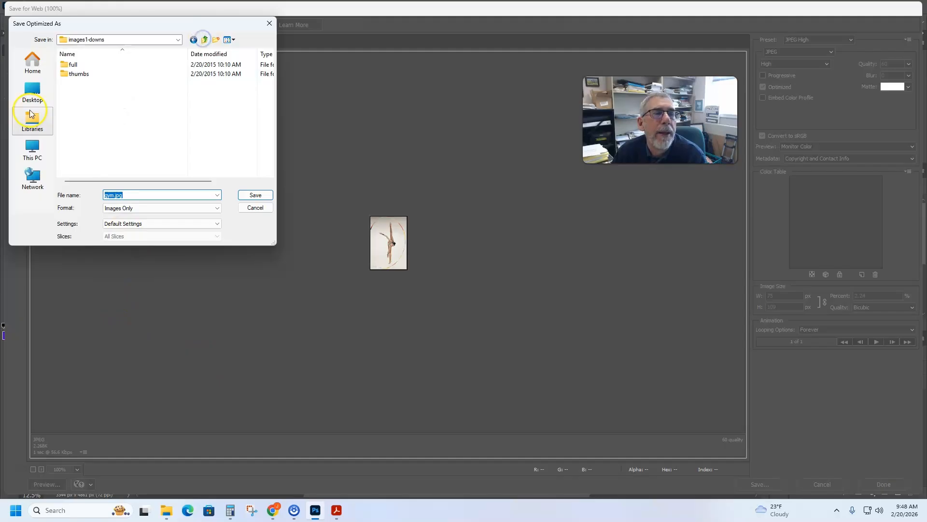
double_click(79, 75)
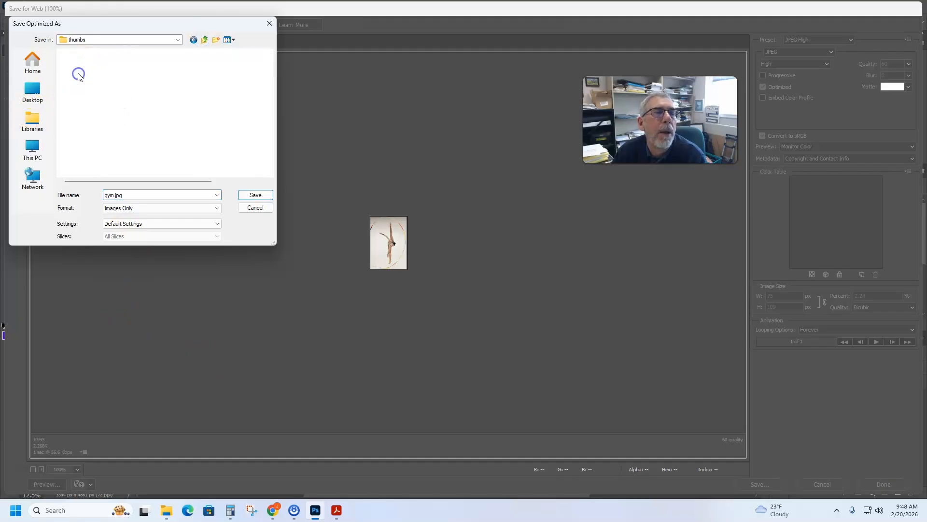
double_click(104, 195)
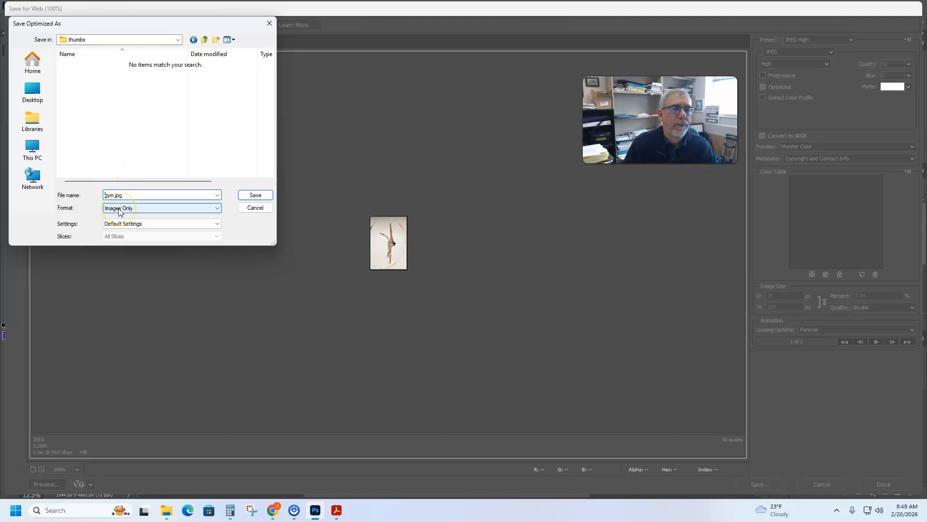
left_click(104, 194)
type("thumb-jack")
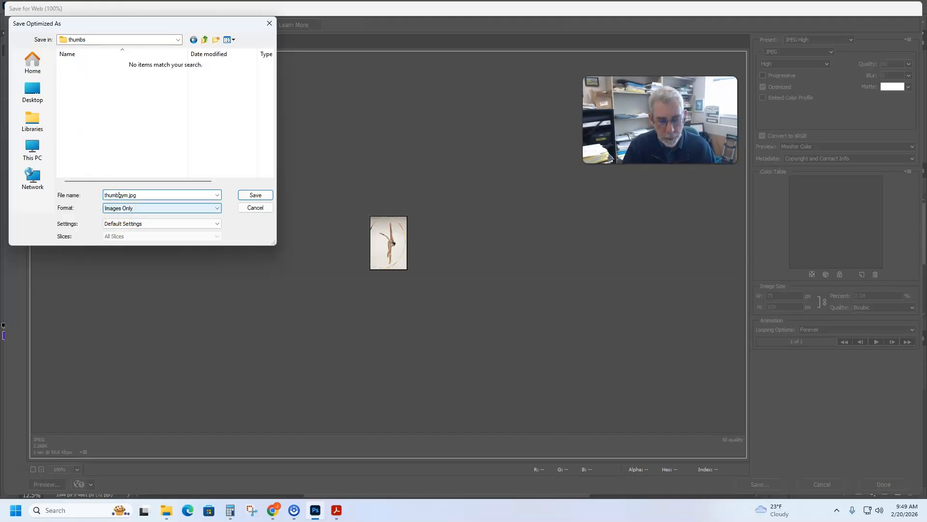
type("-")
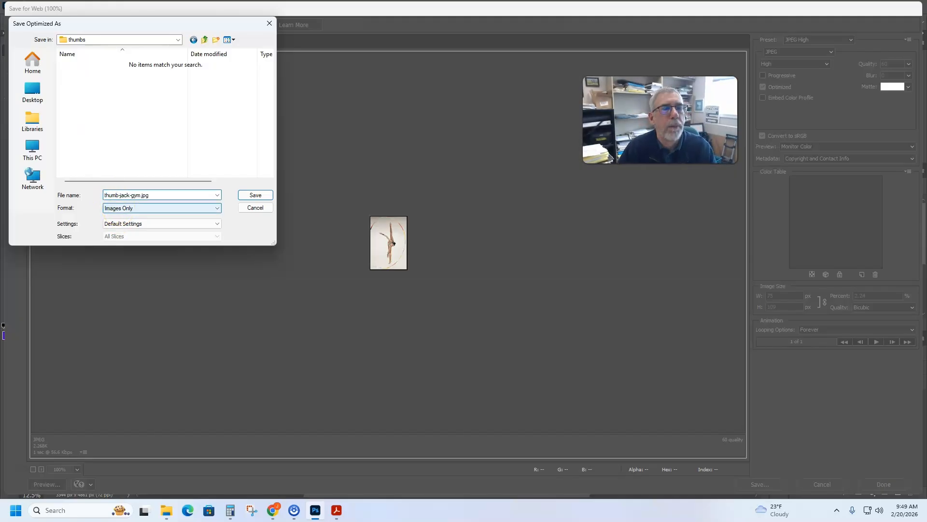
left_click(254, 194)
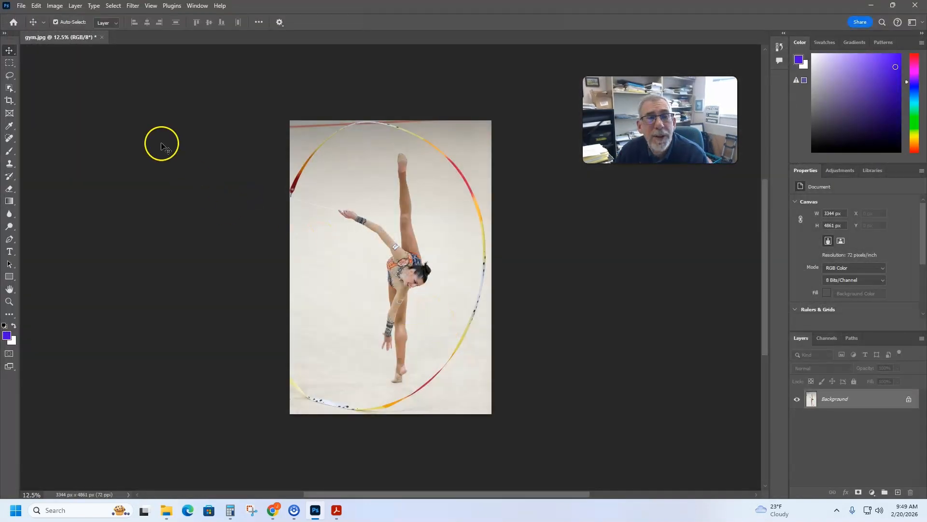
- Close the gymnast photo gym.jpg without saving changes to the original
left_click(102, 37)
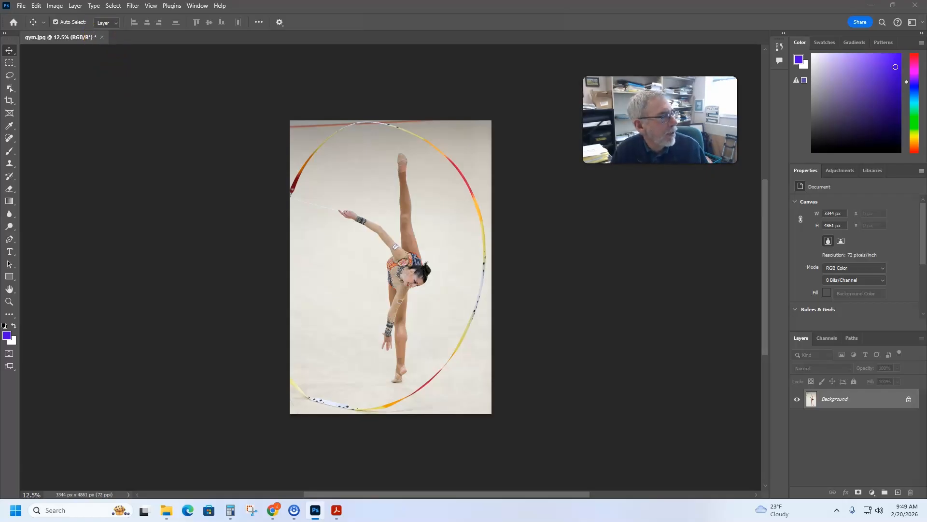
left_click_drag(172, 306, 209, 232)
left_click(214, 269)
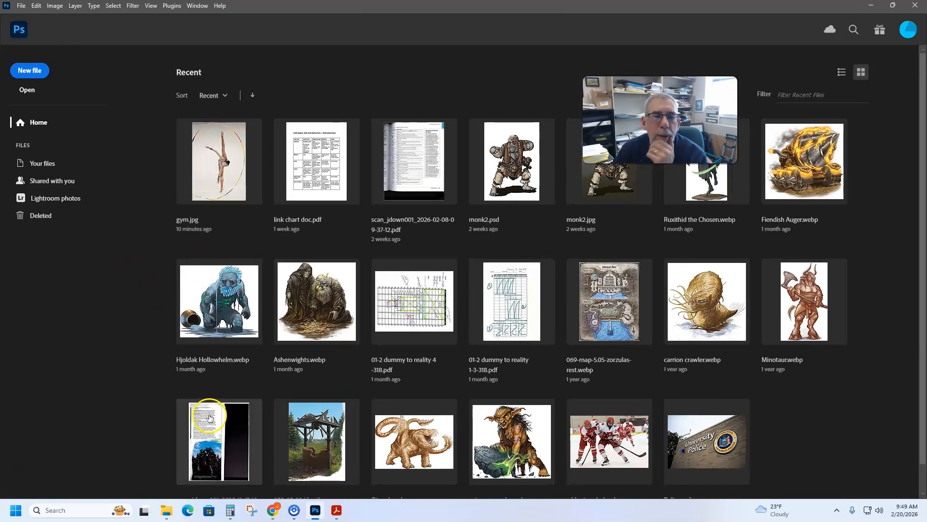
- Open bball.jpg from the exercise's file folder in Photoshop and dismiss the file info message
mouse_move(166, 510)
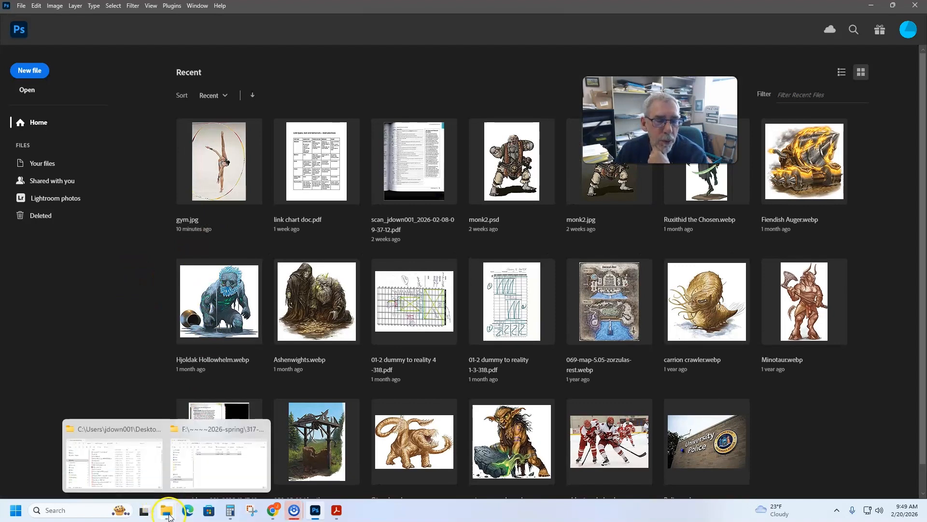
left_click(211, 478)
left_click_drag(213, 88, 251, 377)
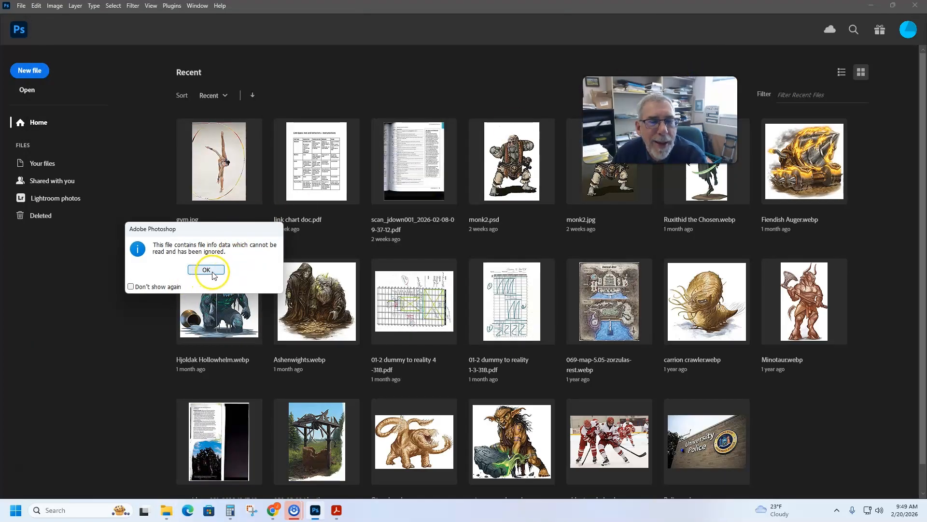
left_click(209, 273)
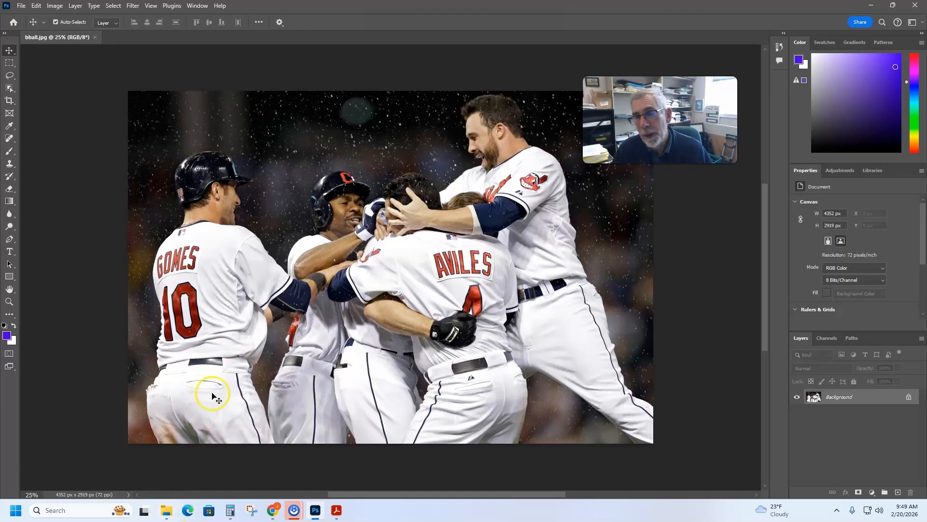
left_click_drag(661, 119, 671, 45)
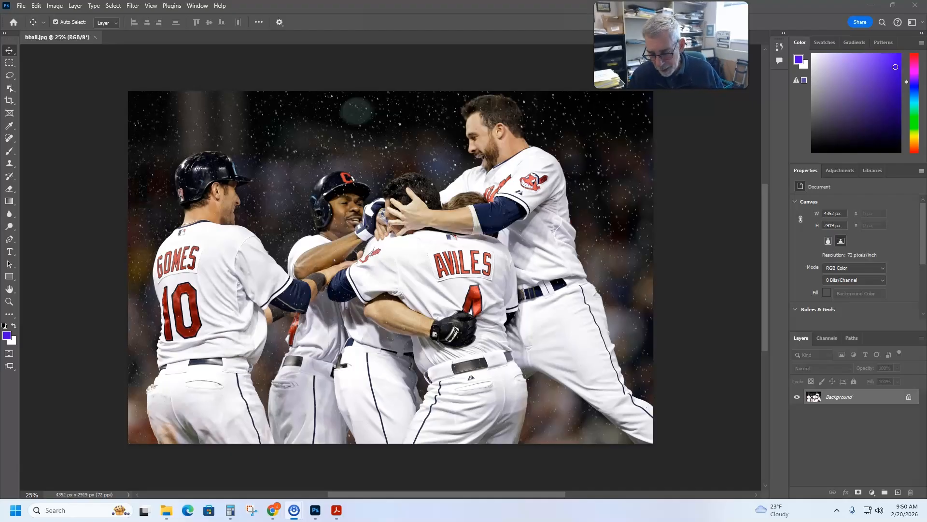
- Activate the Crop tool on the baseball photo in W x H x Resolution mode with px/in as the resolution unit
left_click(5, 102)
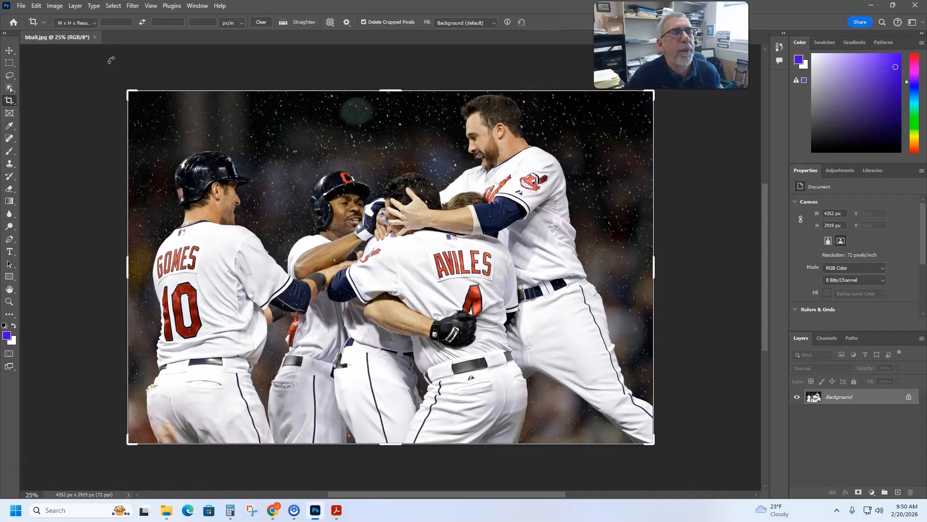
left_click(95, 23)
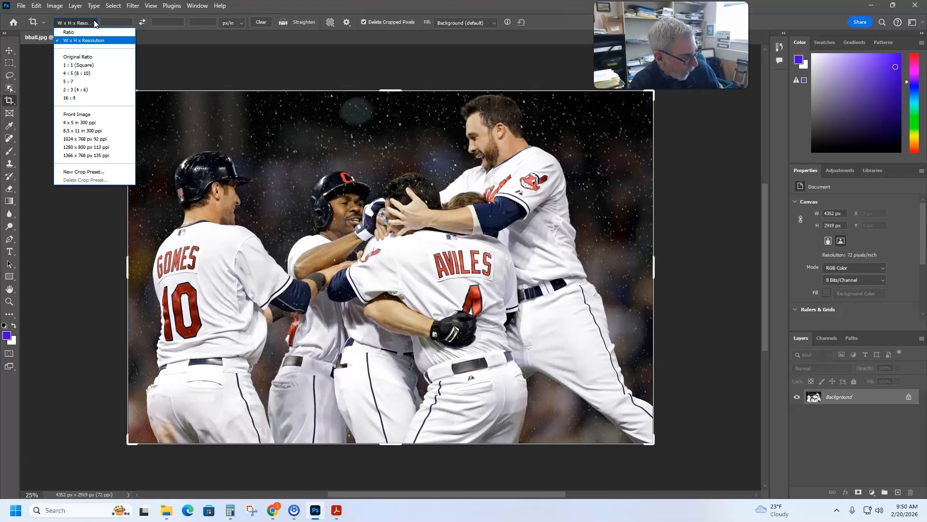
left_click(85, 43)
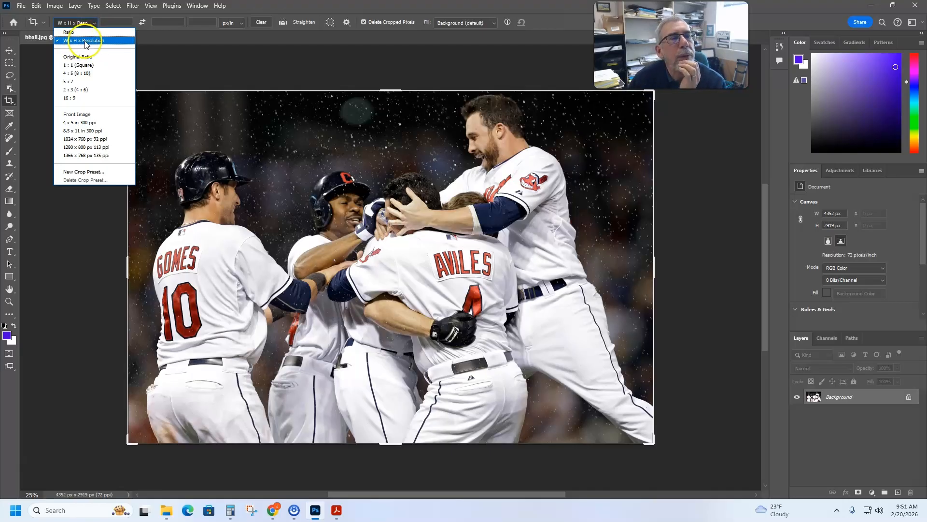
left_click(230, 23)
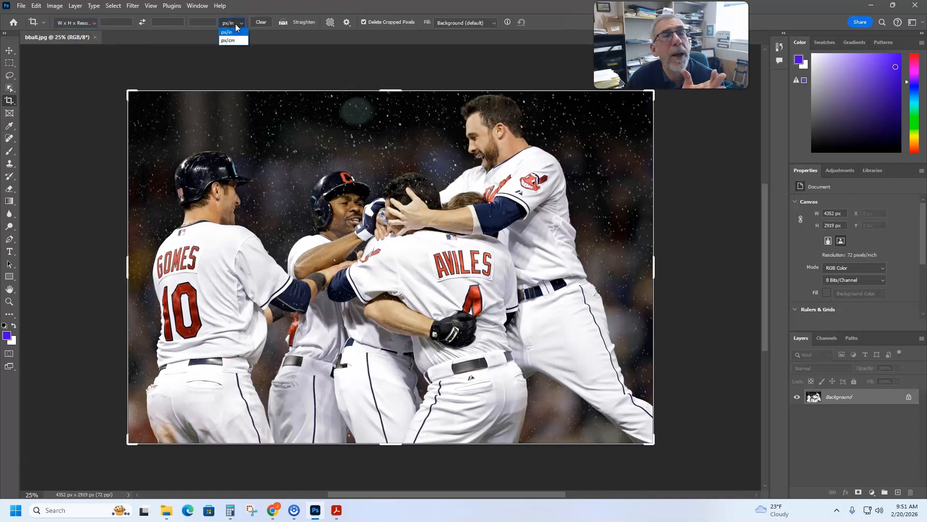
left_click(230, 33)
- Set the crop size to 500 px wide by 375 px high
left_click(115, 21)
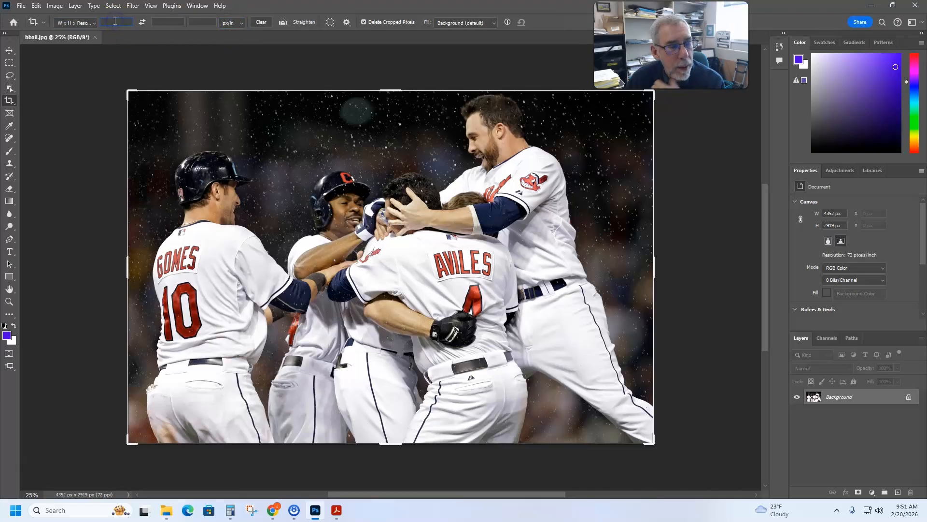
type("5")
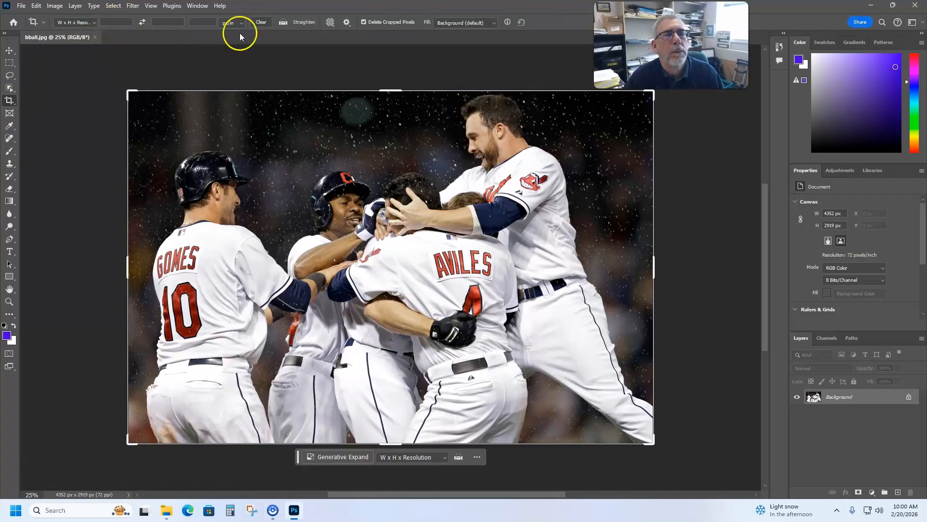
left_click(114, 22)
type("500")
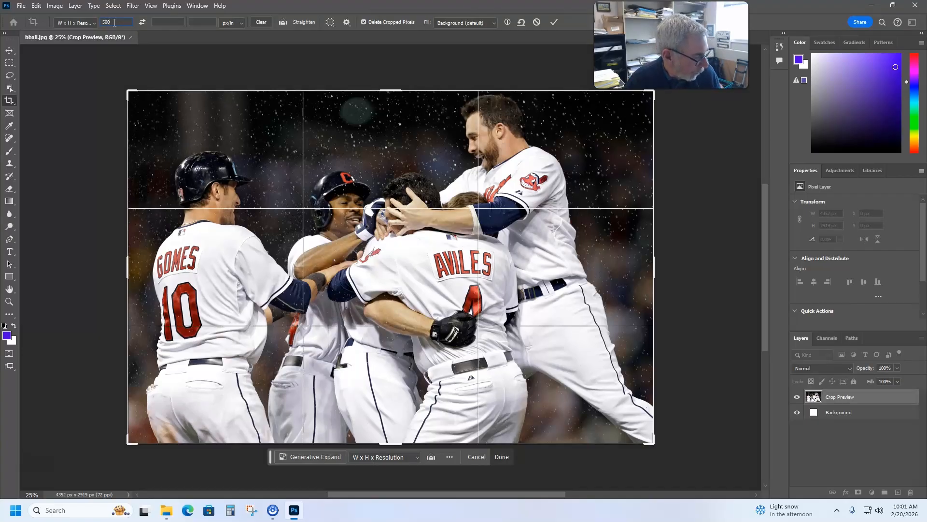
left_click(166, 22)
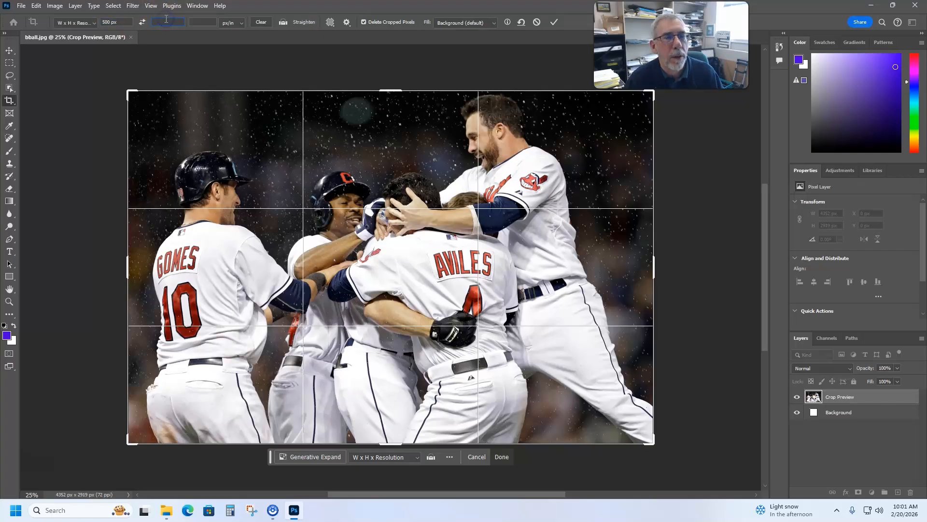
type("375")
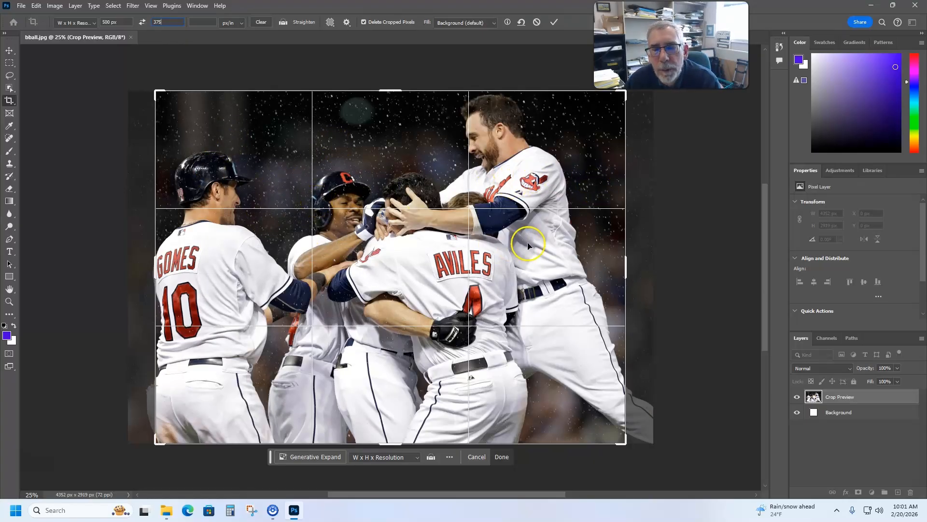
- Position the crop frame around the celebrating baseball players and apply the crop
mouse_move(625, 443)
left_mouse_down()
mouse_move(601, 397)
mouse_move(576, 409)
mouse_move(621, 440)
left_mouse_up()
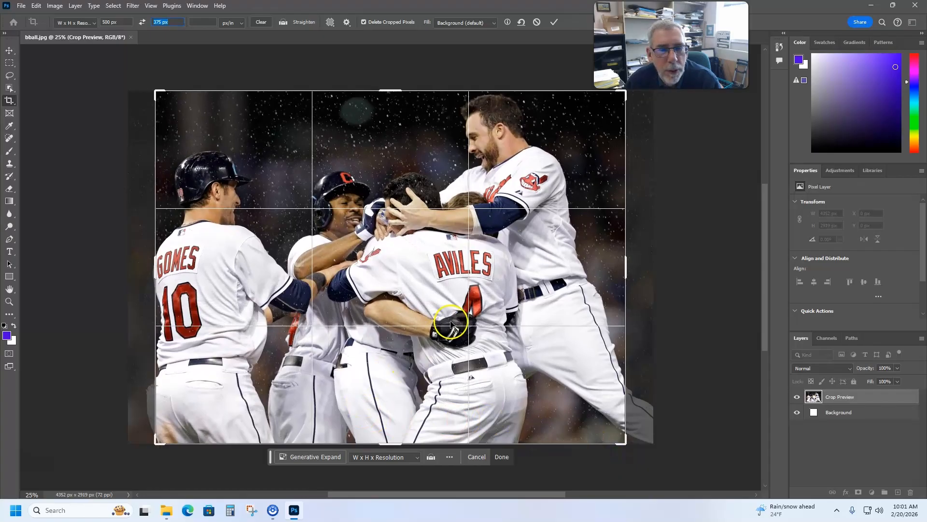
left_click(415, 299)
left_click_drag(415, 299, 424, 296)
double_click(368, 171)
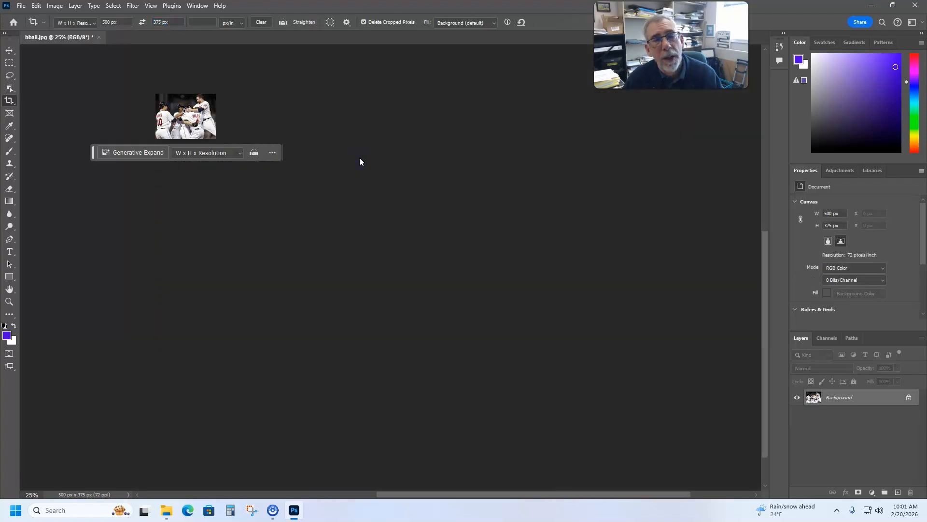
key("ctrl+0")
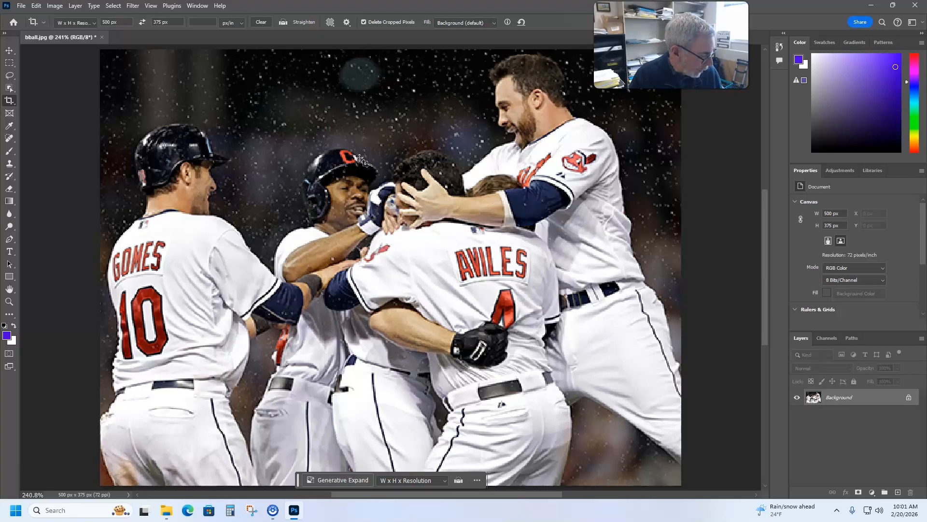
- Start a Save for Web (Legacy) export of the cropped baseball photo
left_click(21, 5)
mouse_move(69, 176)
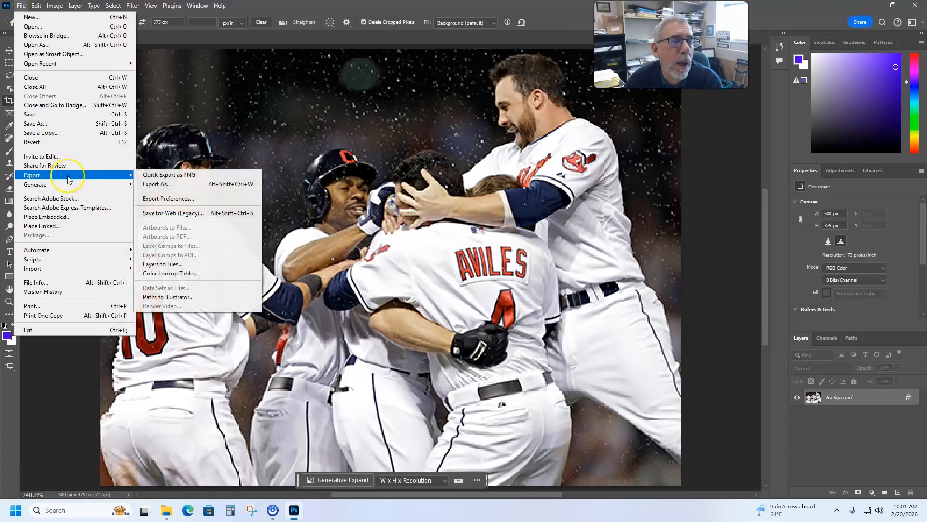
left_click(174, 213)
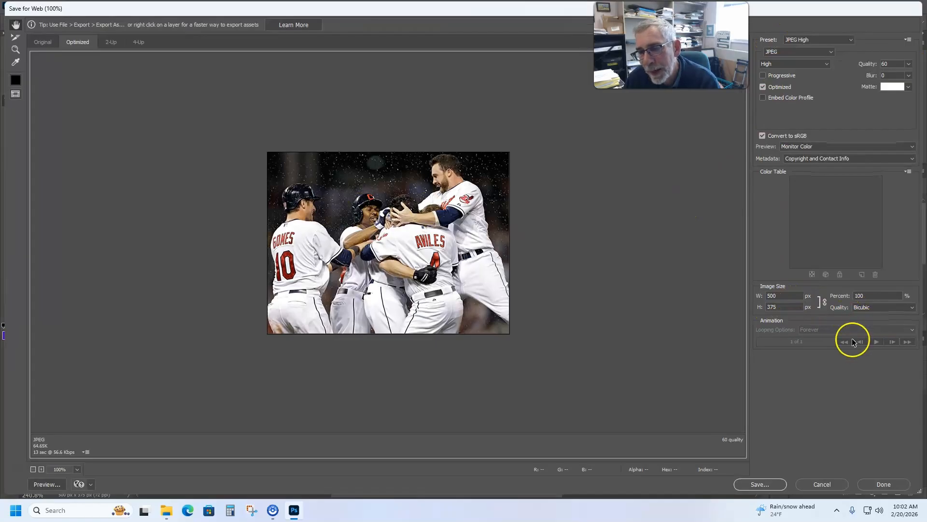
- Save the optimized image into the root folder's "full" subfolder, prefixing the file name bball.jpg with "full-" and the student's name
left_click(772, 485)
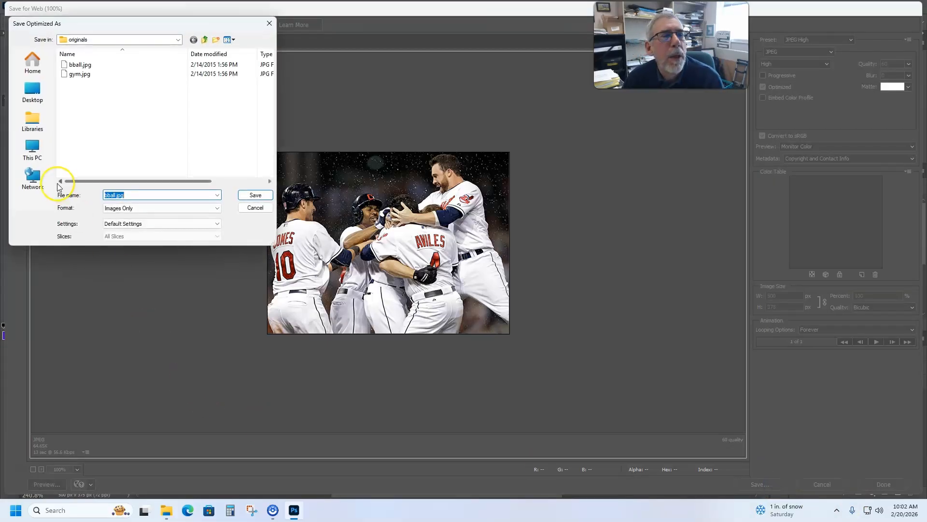
left_click(204, 40)
double_click(83, 66)
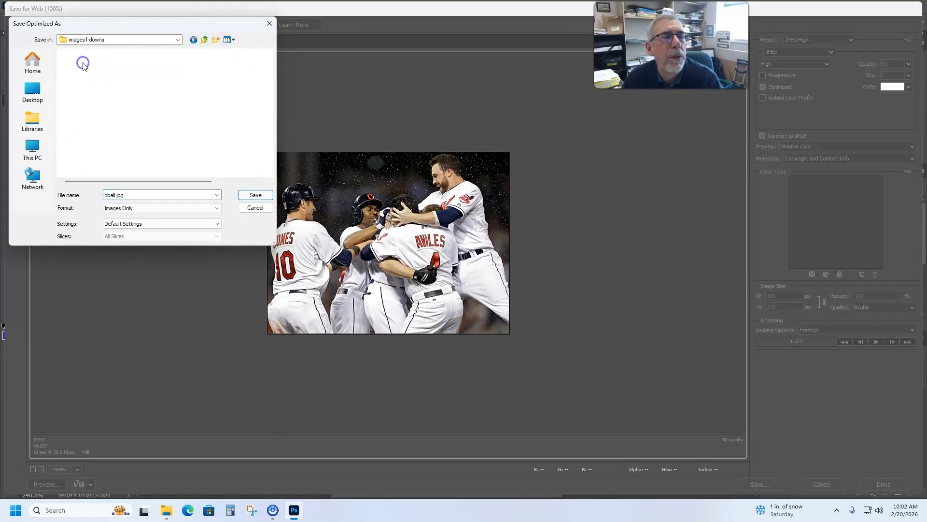
double_click(73, 67)
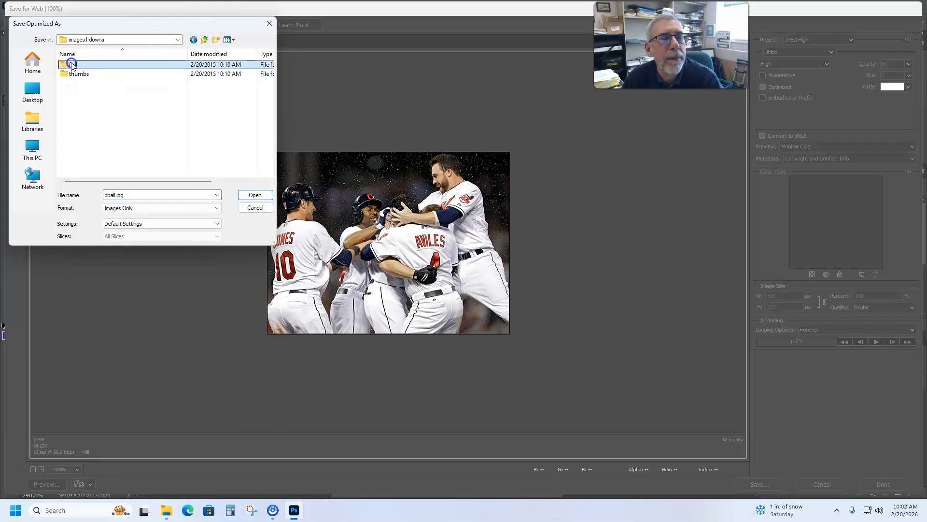
left_click(106, 197)
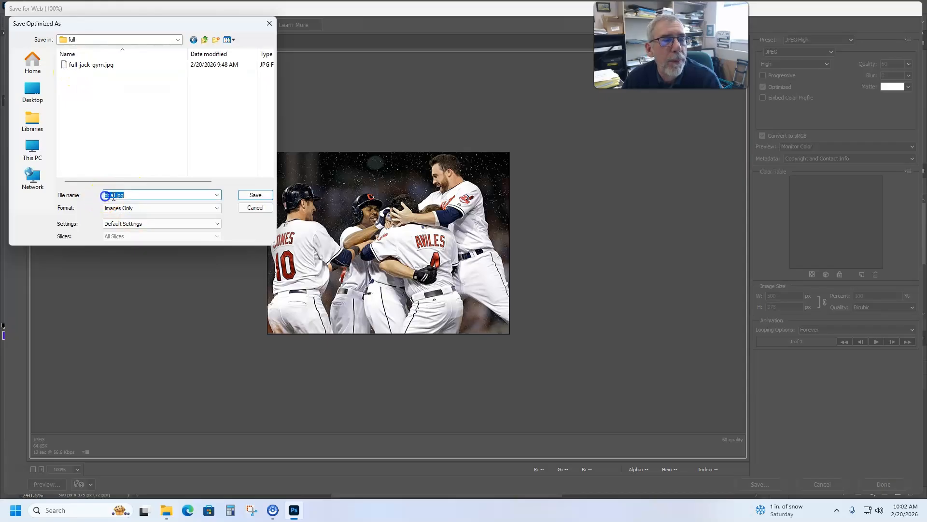
key("Left")
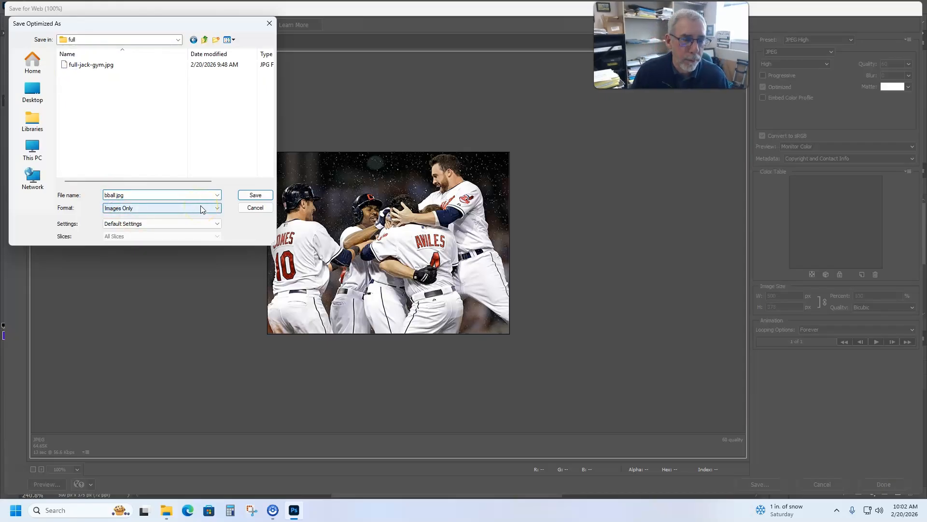
type("full")
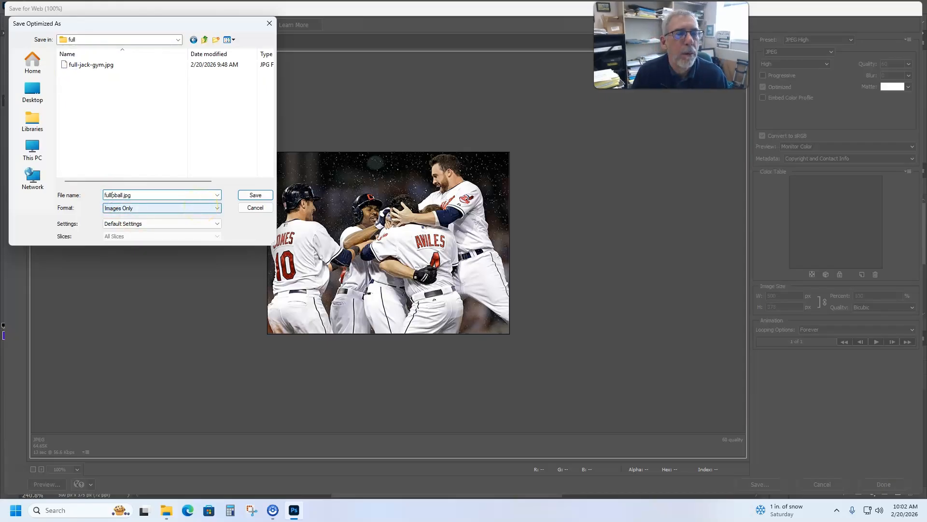
type("-jack-")
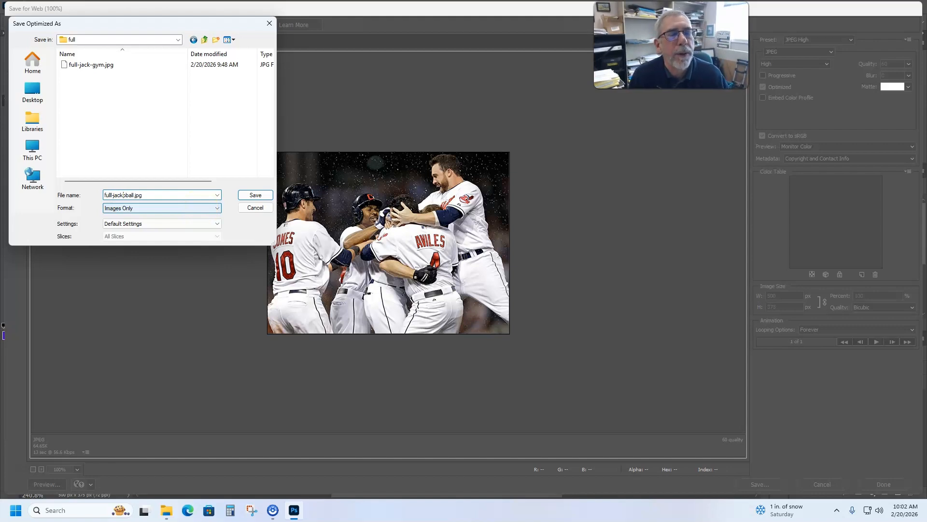
left_click(256, 195)
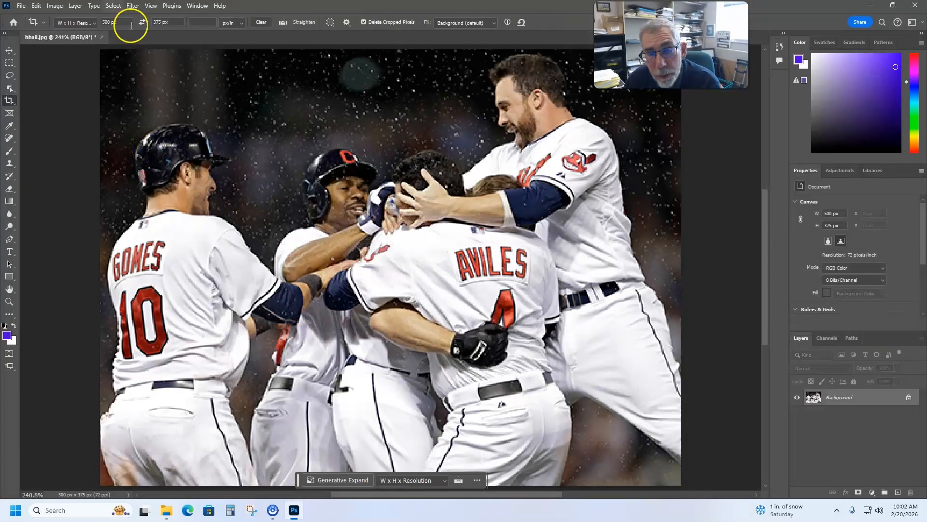
- Start another Save for Web (Legacy) export of the baseball photo and set its width to 100 px for the thumbnail
left_click(21, 5)
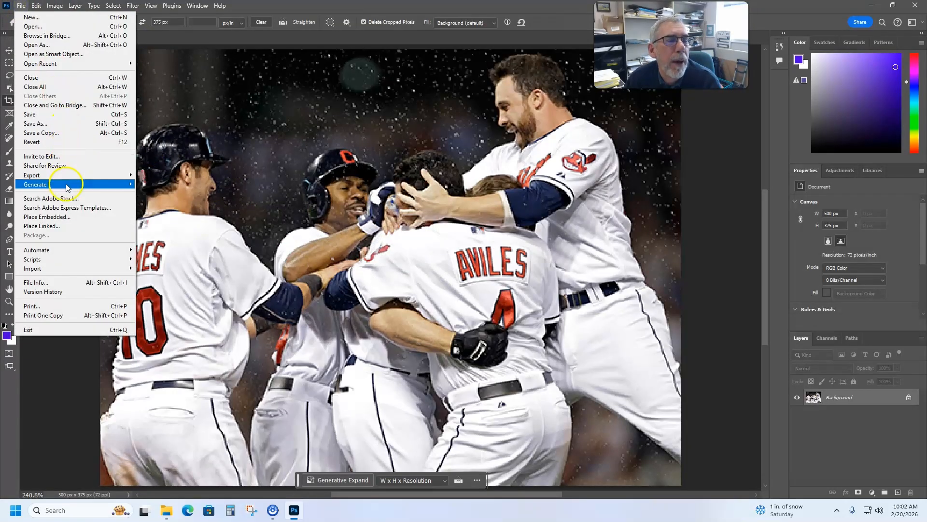
mouse_move(62, 175)
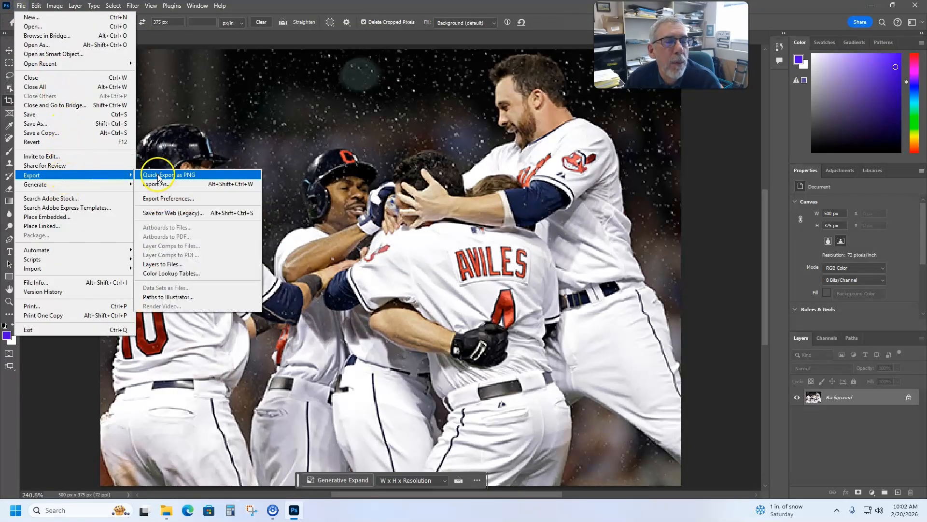
left_click(180, 213)
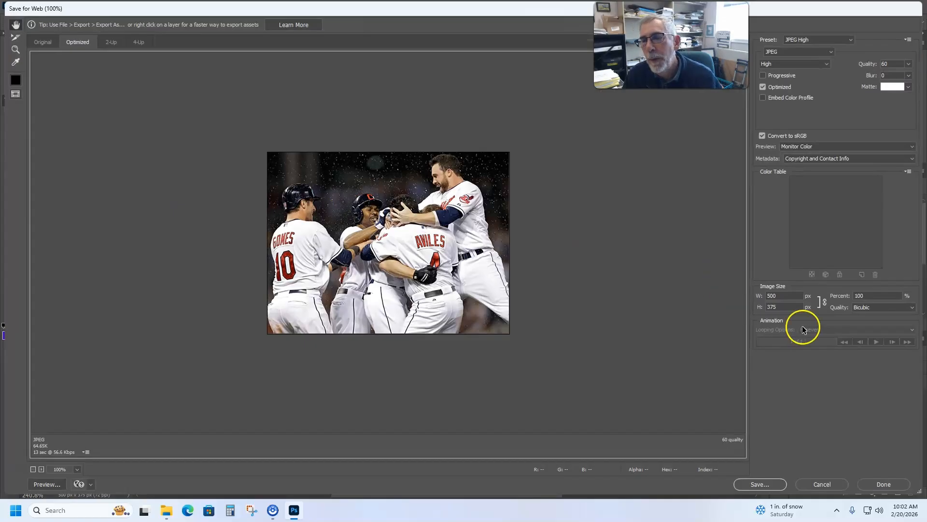
left_click(788, 295)
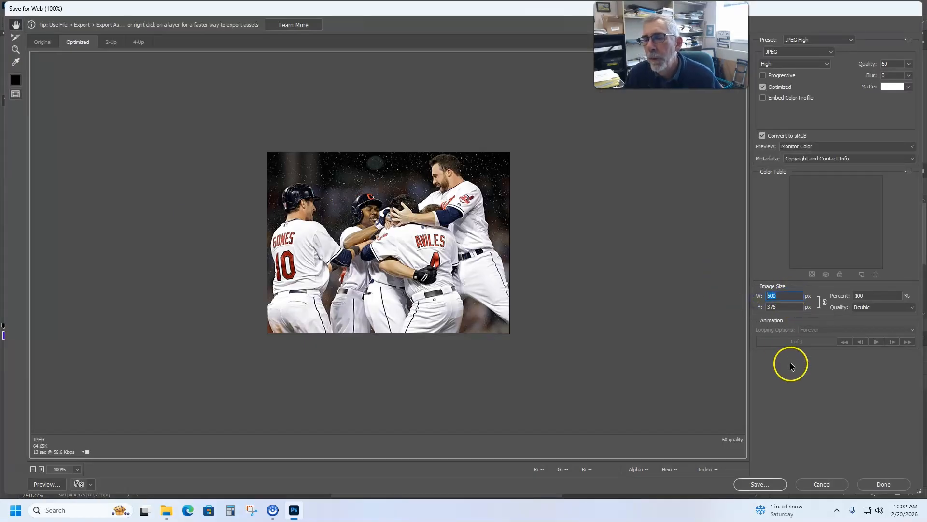
type("100")
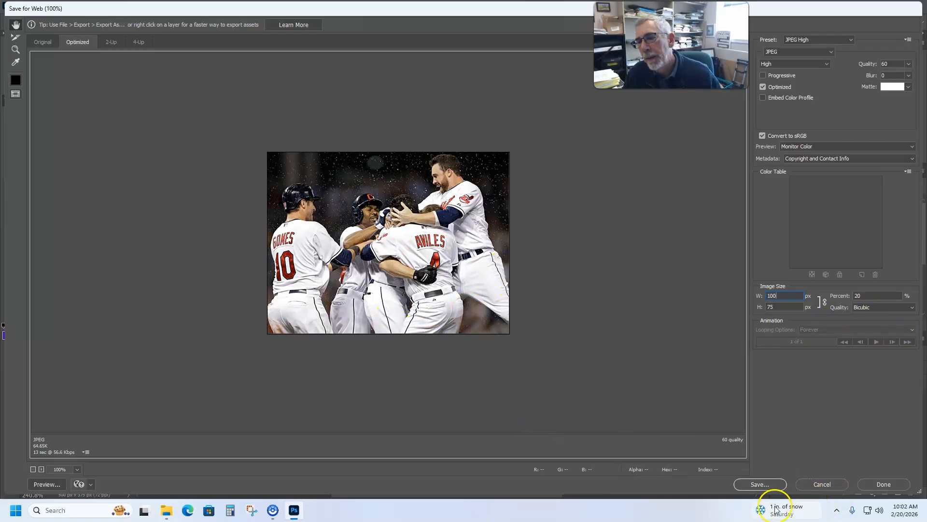
- Save the thumbnail into the root folder's "thumbs" subfolder, prefixing the file name bball.jpg with "thumb-" and the student's name, and close Photoshop
left_click(760, 484)
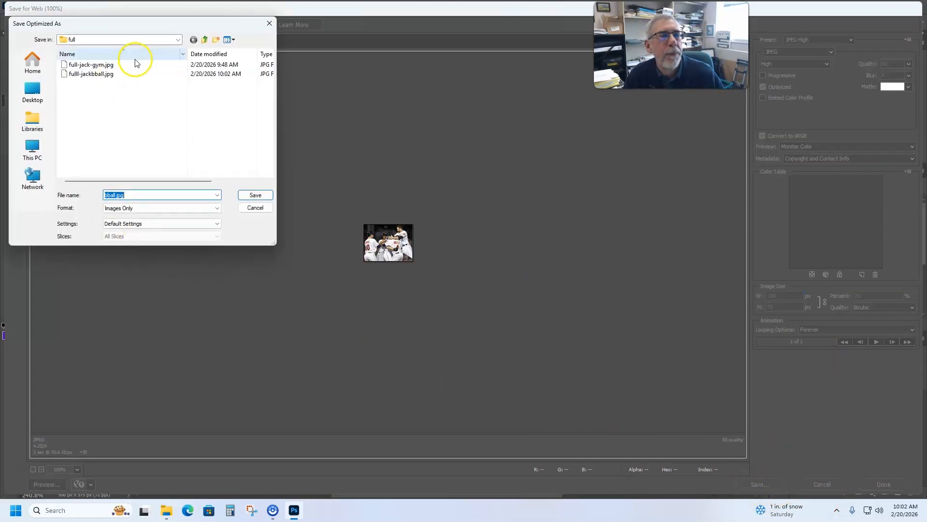
left_click(205, 39)
double_click(72, 73)
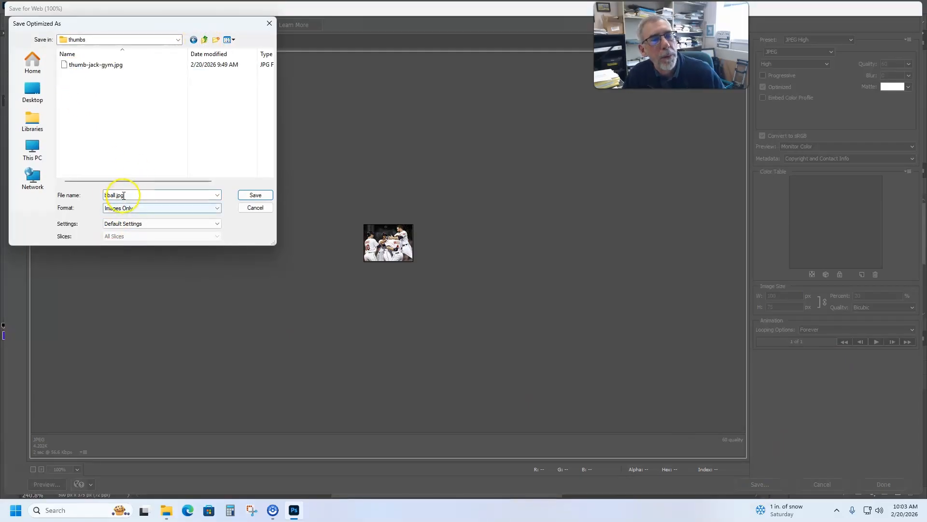
double_click(104, 195)
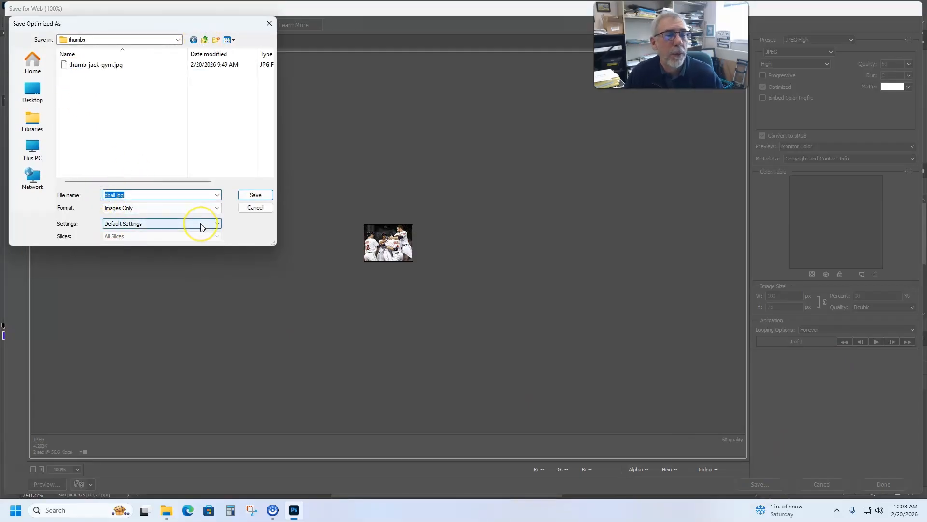
key("Left")
type("thumb-jkac")
key("BackSpace")
key("BackSpace")
key("BackSpace")
key("BackSpace")
type("jack-")
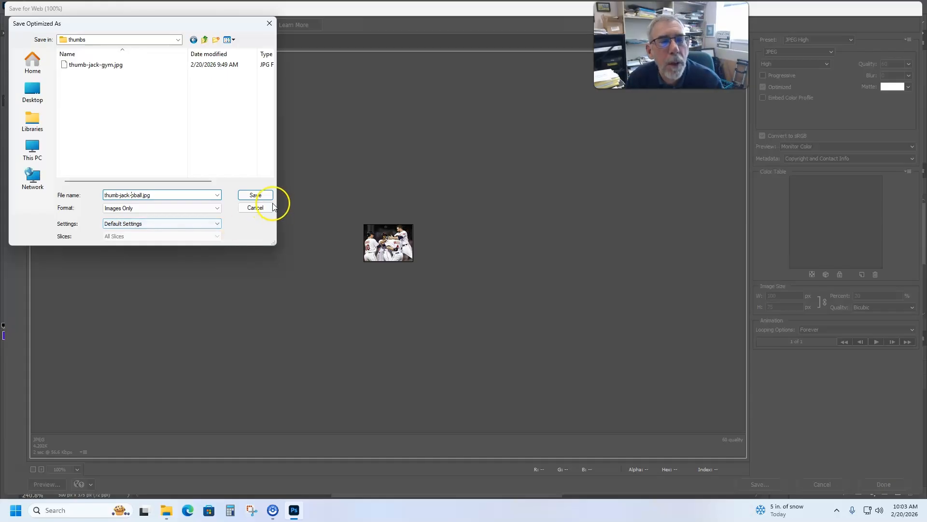
left_click(257, 195)
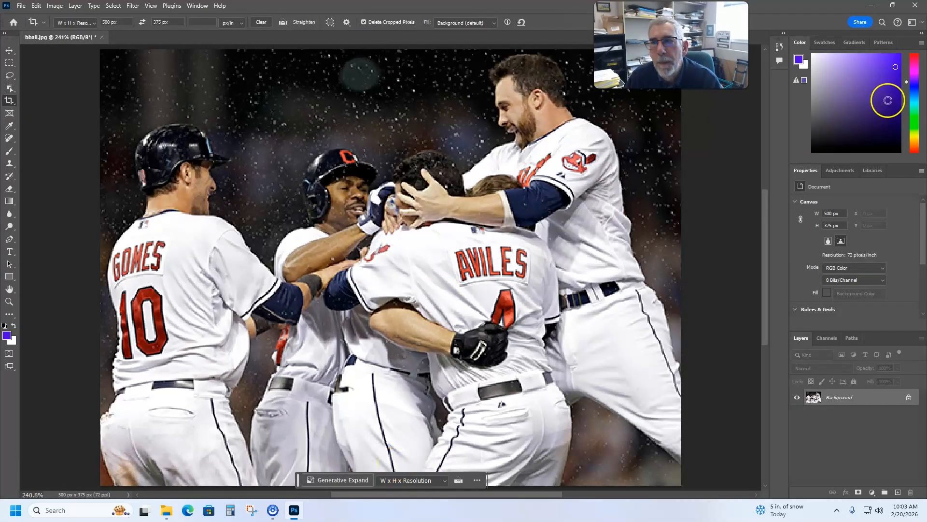
left_click(919, 4)
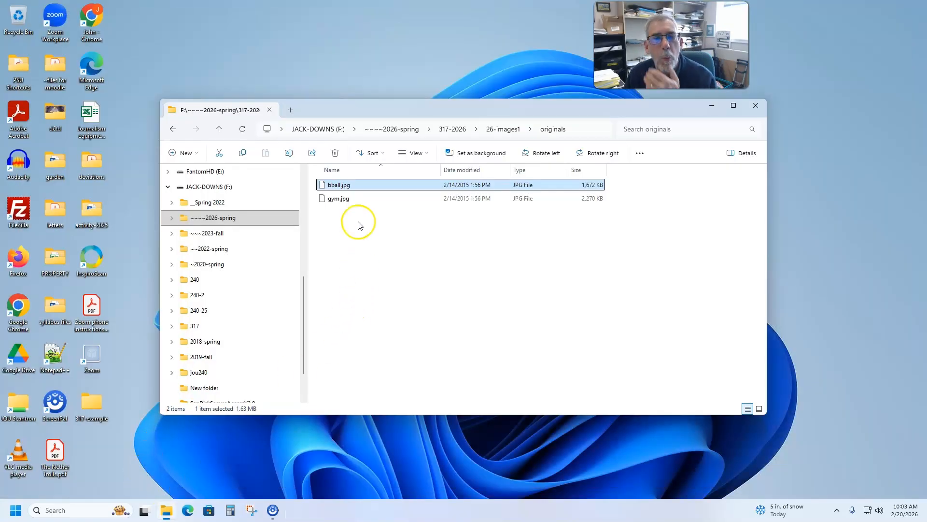
- In File Explorer, review the contents of the exercise root folder and the "originals" folder inside 26-images1
left_click(504, 129)
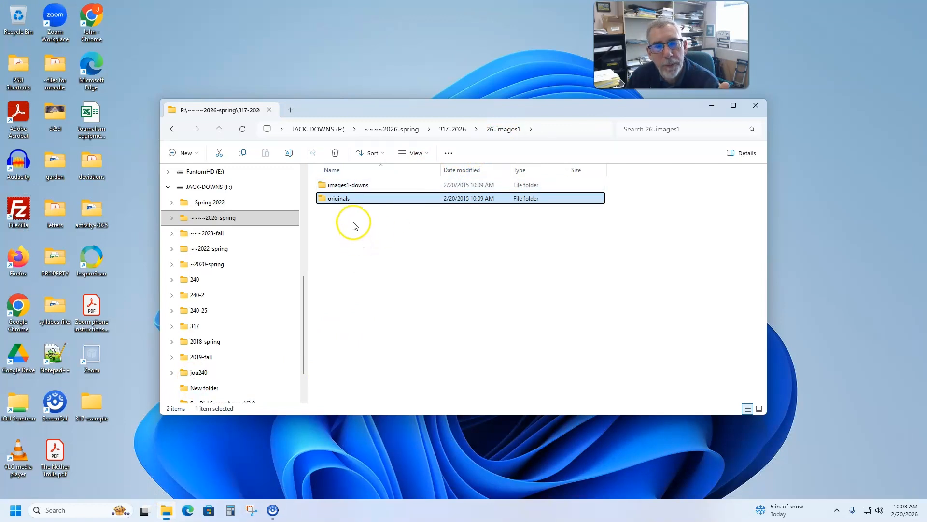
left_click(351, 189)
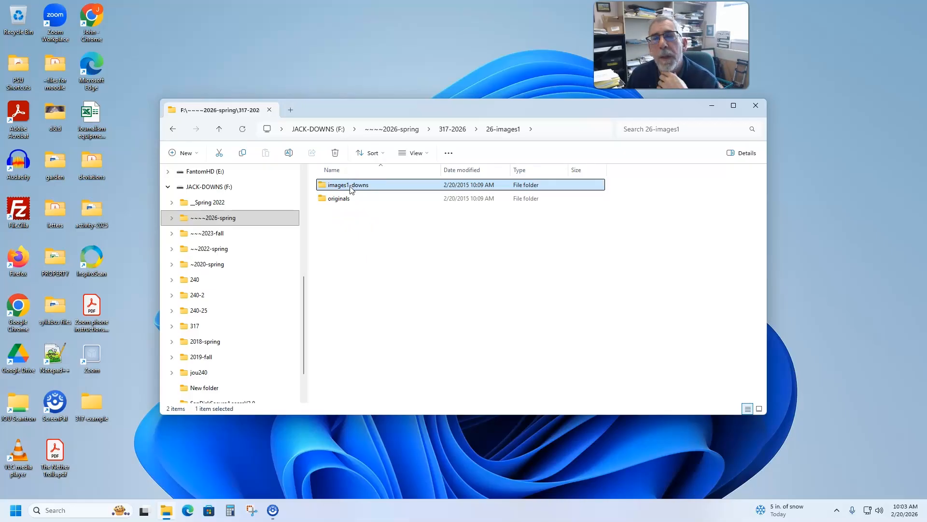
double_click(350, 189)
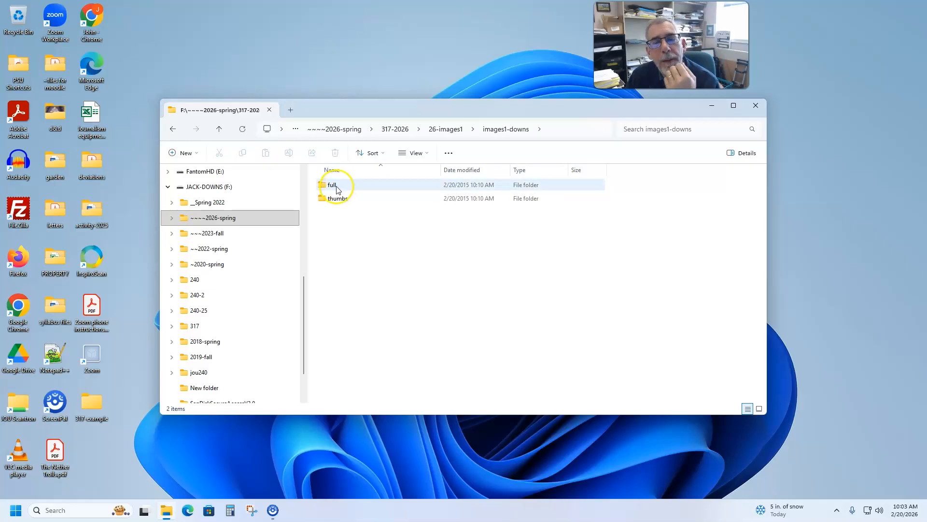
left_click(444, 129)
double_click(336, 199)
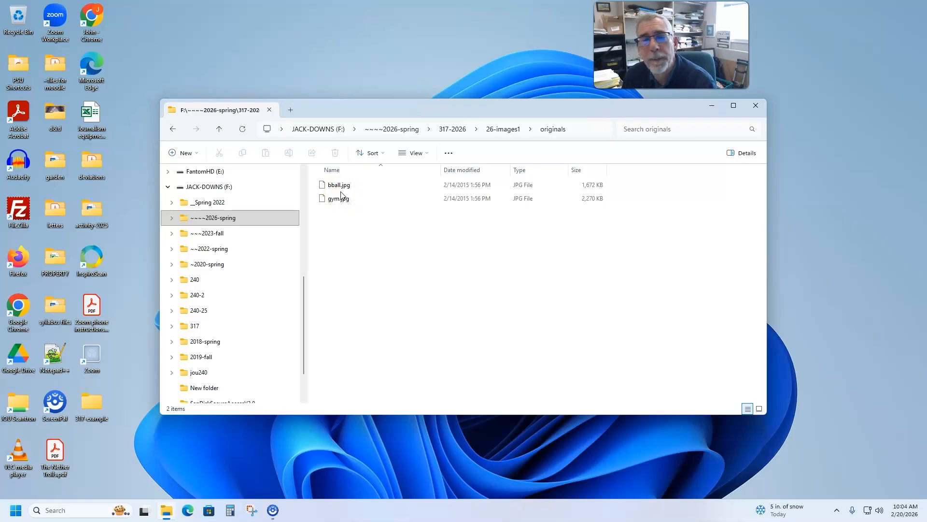
- Check the names and sizes of the exported JPG files in the root folder's "full" and "thumbs" subfolders
left_click(508, 133)
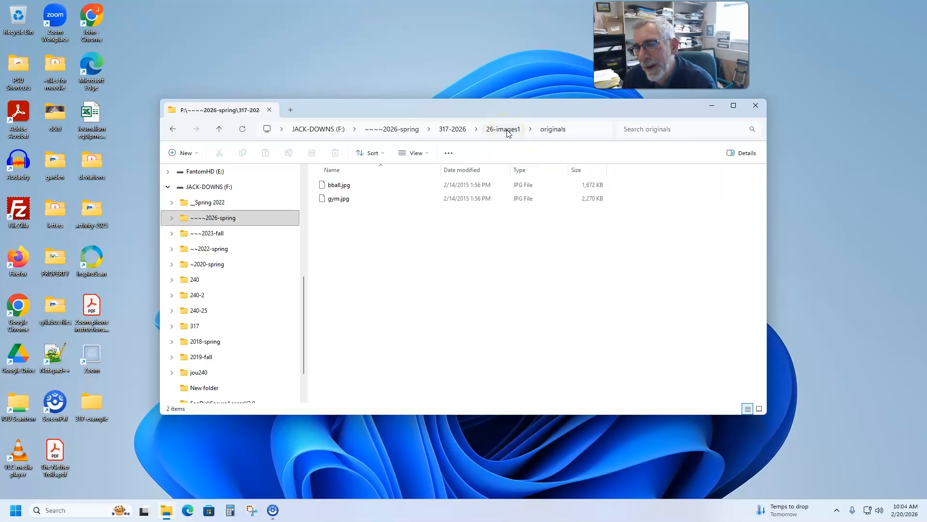
left_click(508, 134)
left_click(363, 199)
double_click(356, 185)
double_click(331, 185)
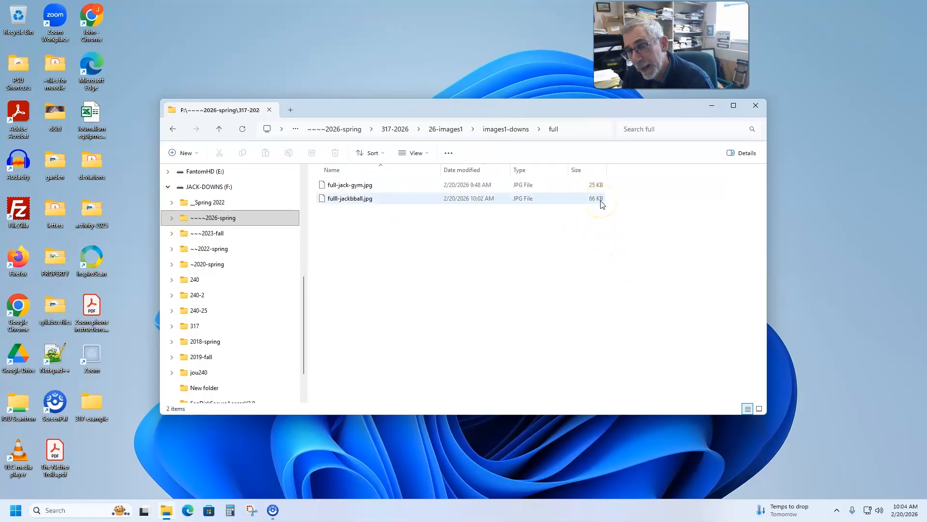
left_click(512, 129)
left_click(349, 199)
double_click(348, 199)
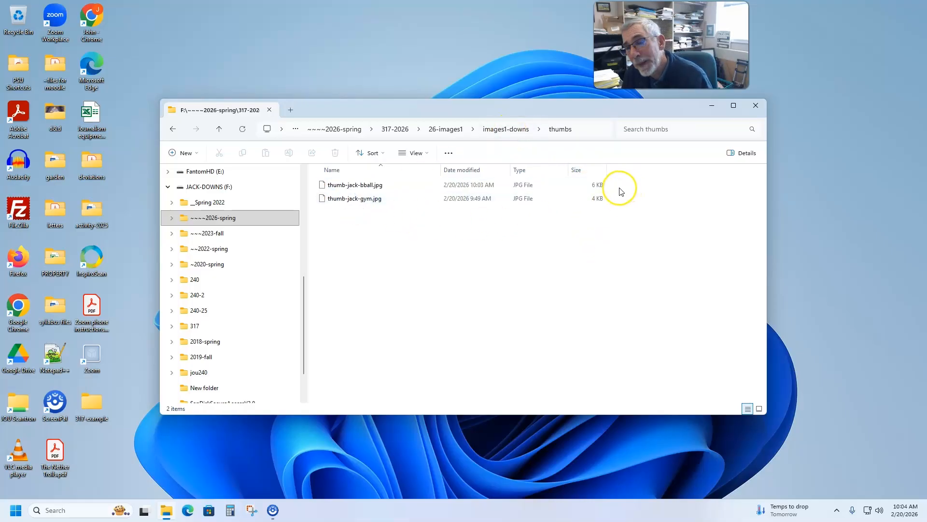